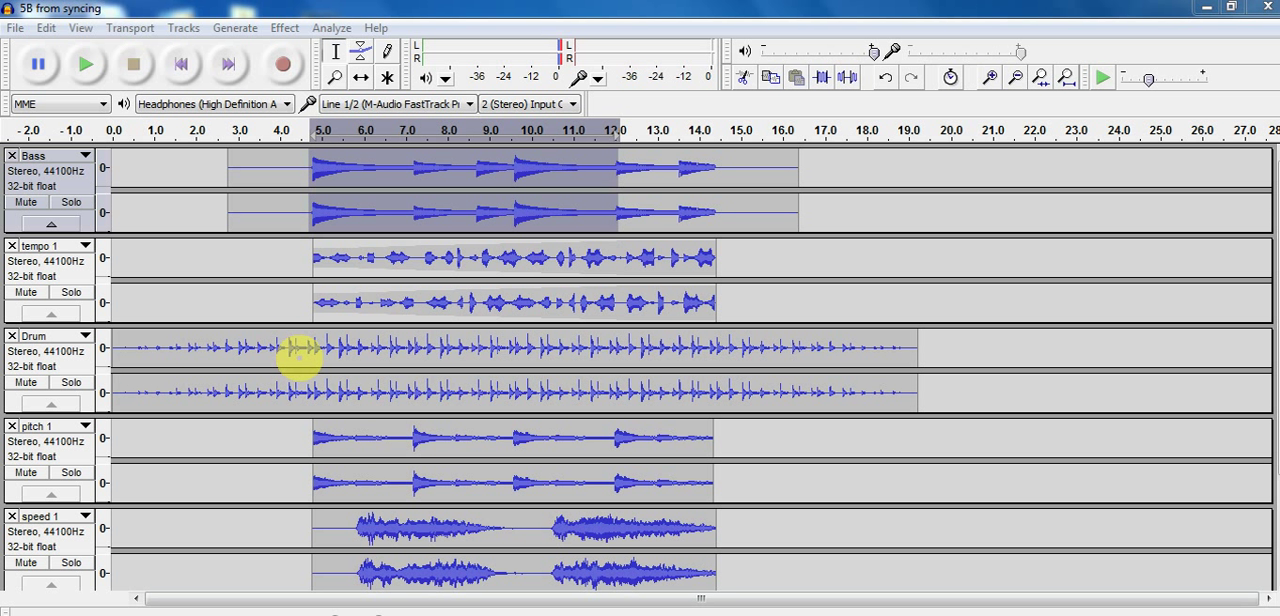
{"action": "left_click_drag", "start_coordinate": [310, 350], "coordinate": [63, 352]}
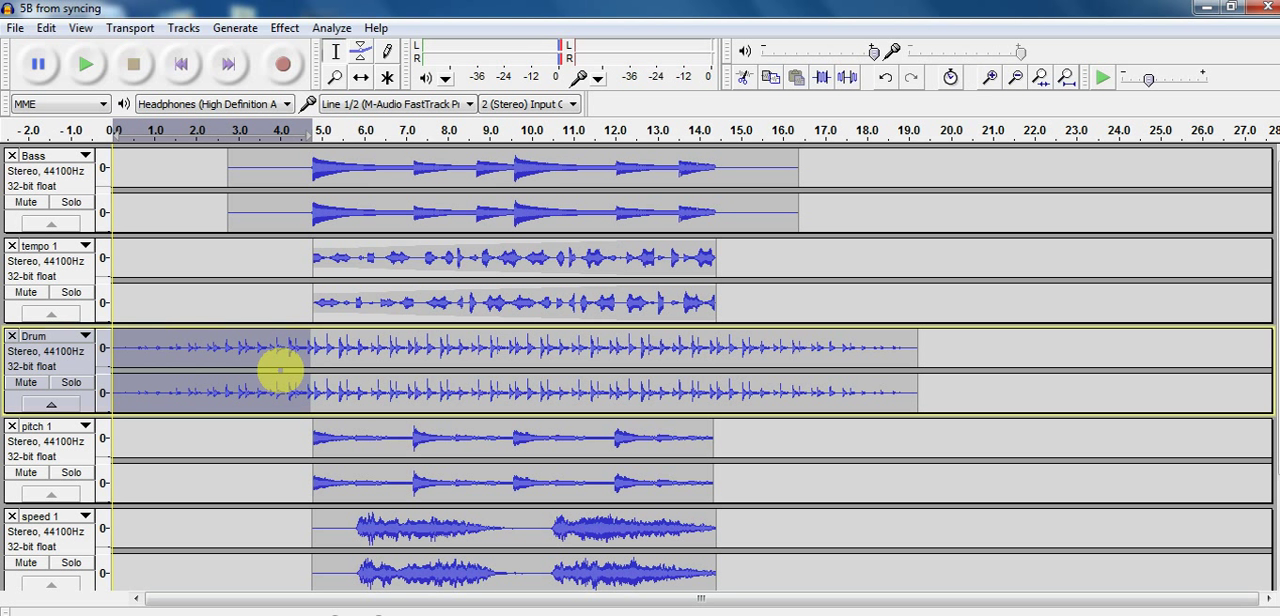
{"action": "left_click_drag", "start_coordinate": [720, 345], "coordinate": [912, 383]}
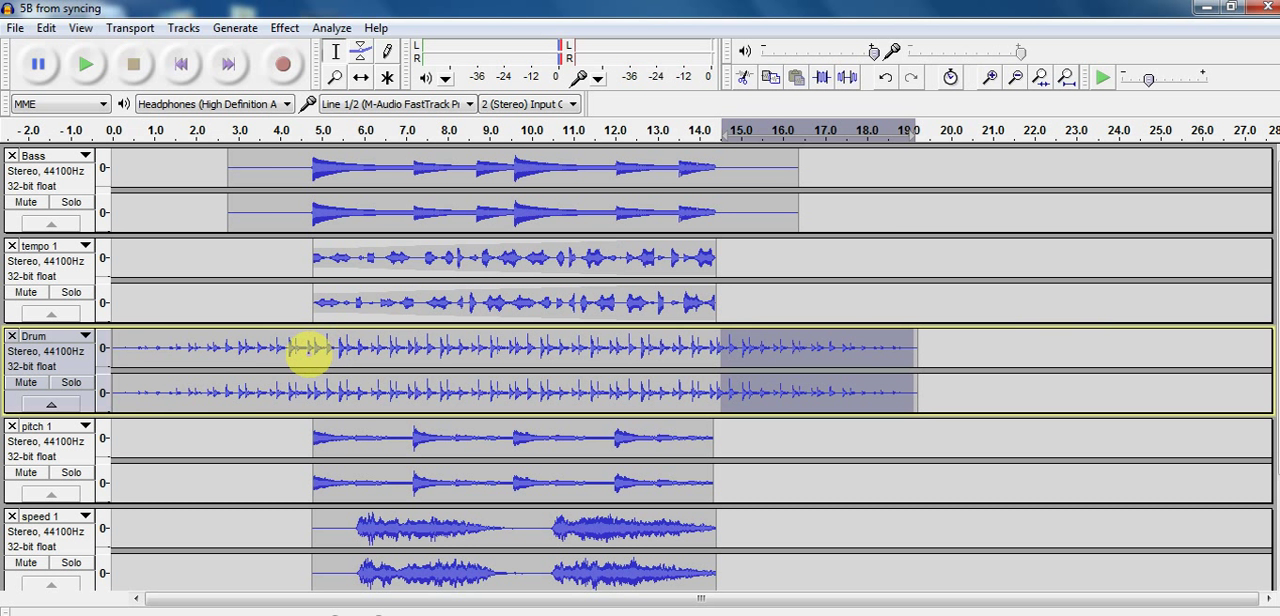
{"action": "left_click_drag", "start_coordinate": [308, 349], "coordinate": [75, 345]}
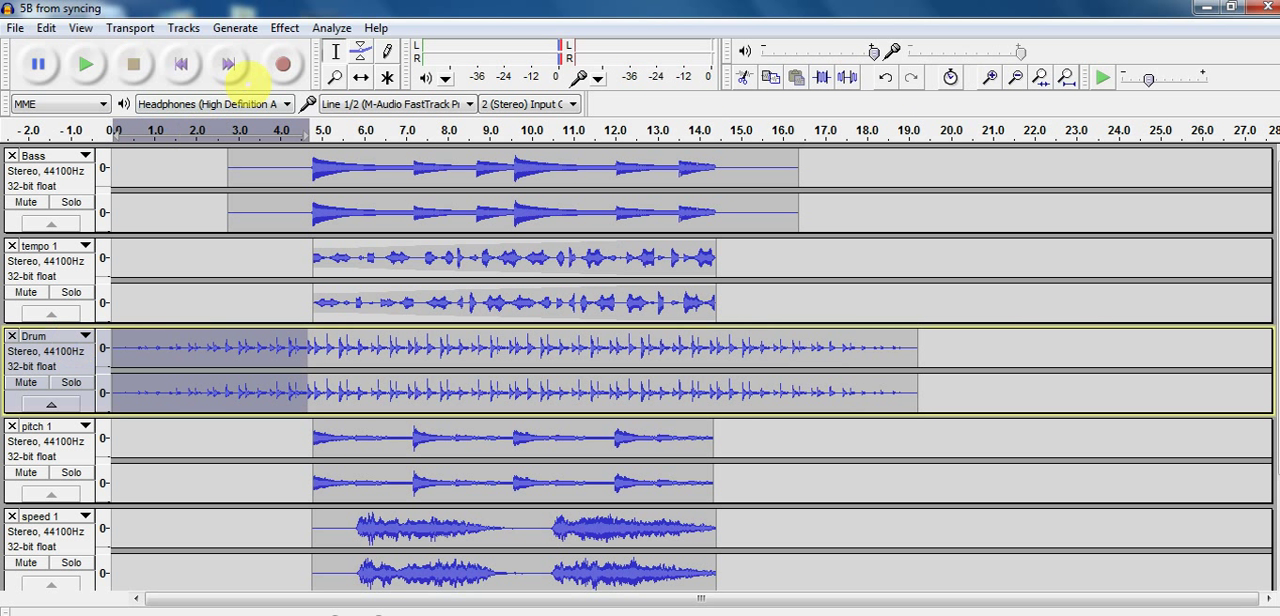
{"action": "left_click", "coordinate": [283, 27]}
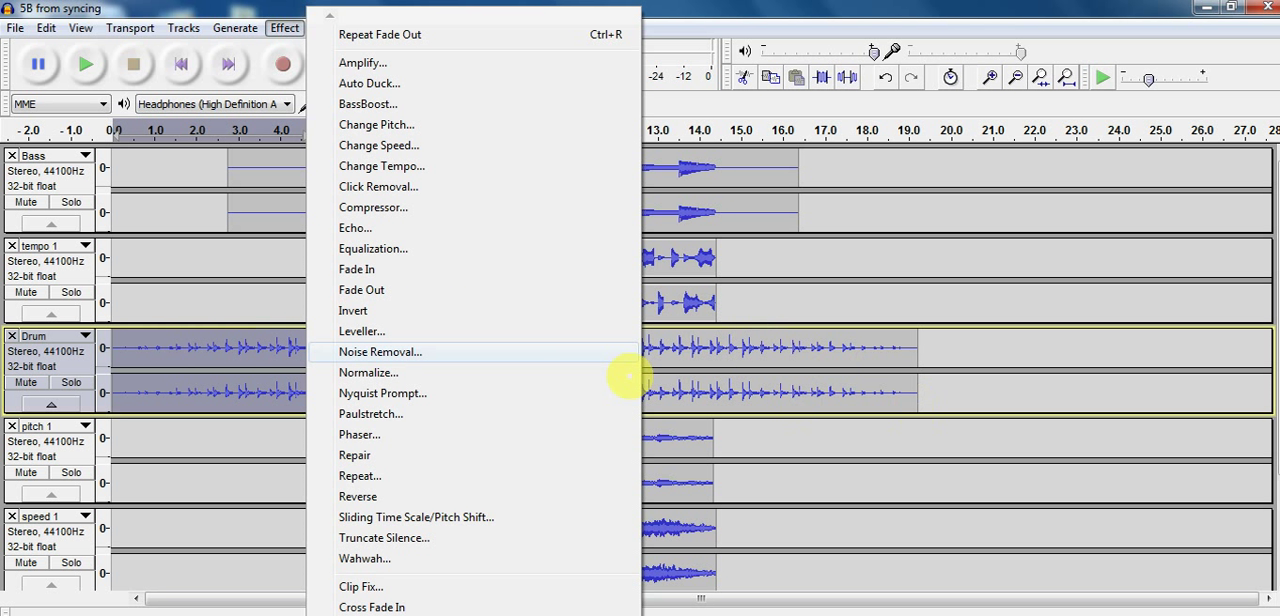
{"action": "left_click", "coordinate": [794, 312]}
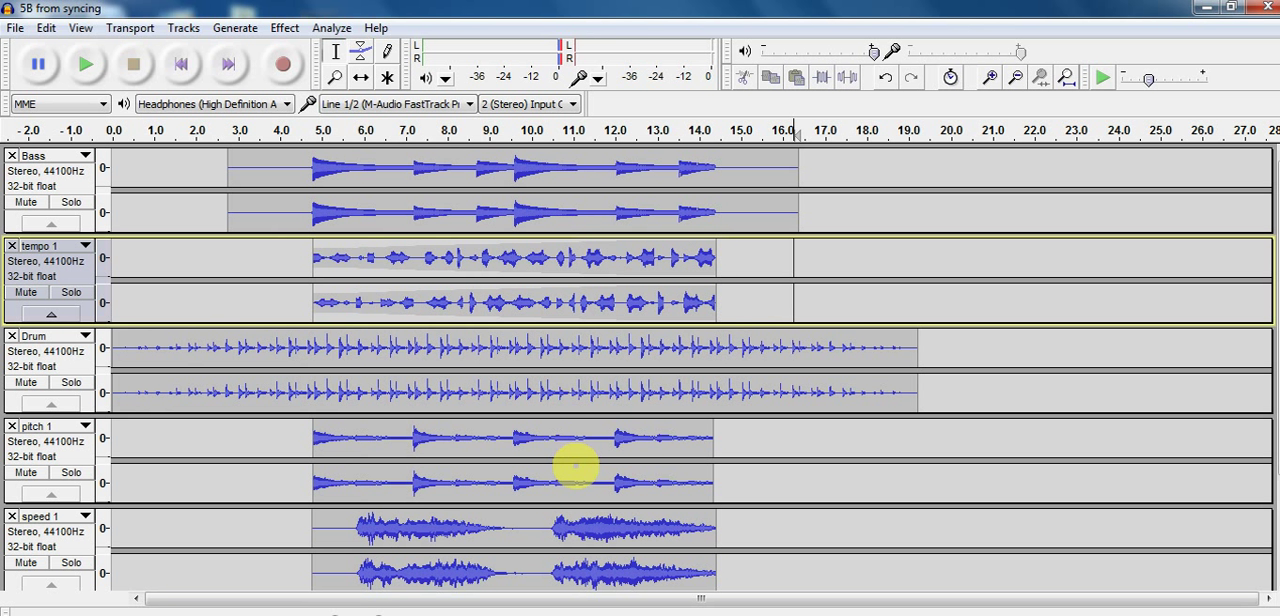
Switch to Internet Explorer, open Assignment 5B of the Audio Engineering course, and examine its Check Your Work and Add On instructions
{"action": "left_click", "coordinate": [266, 614]}
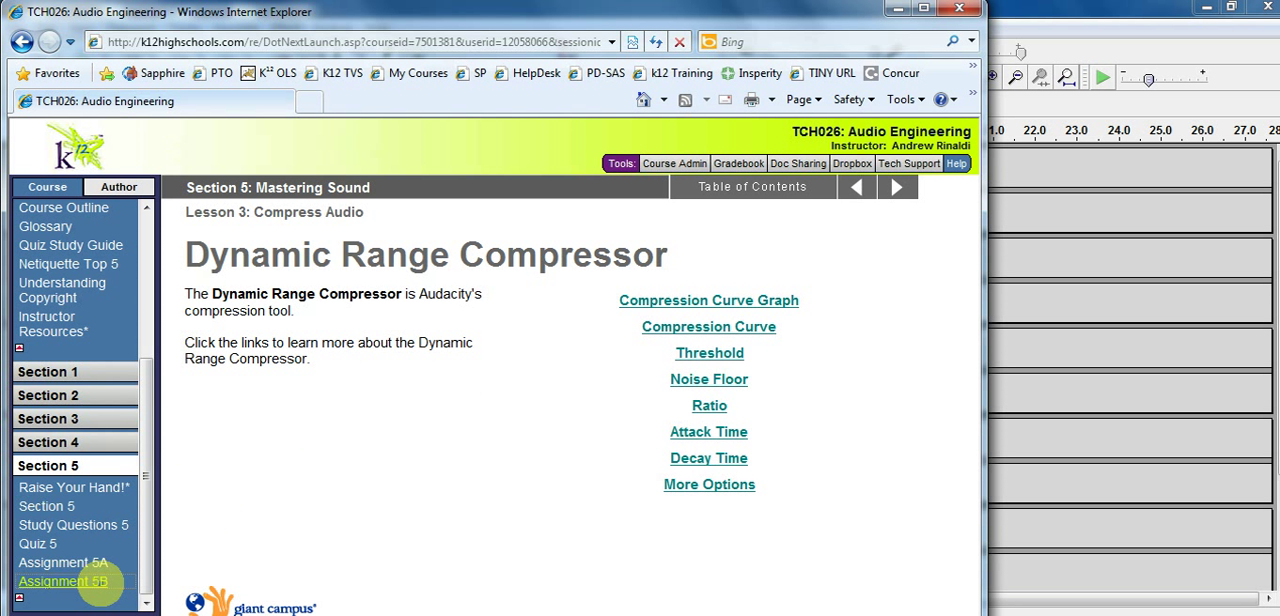
{"action": "left_click", "coordinate": [100, 584]}
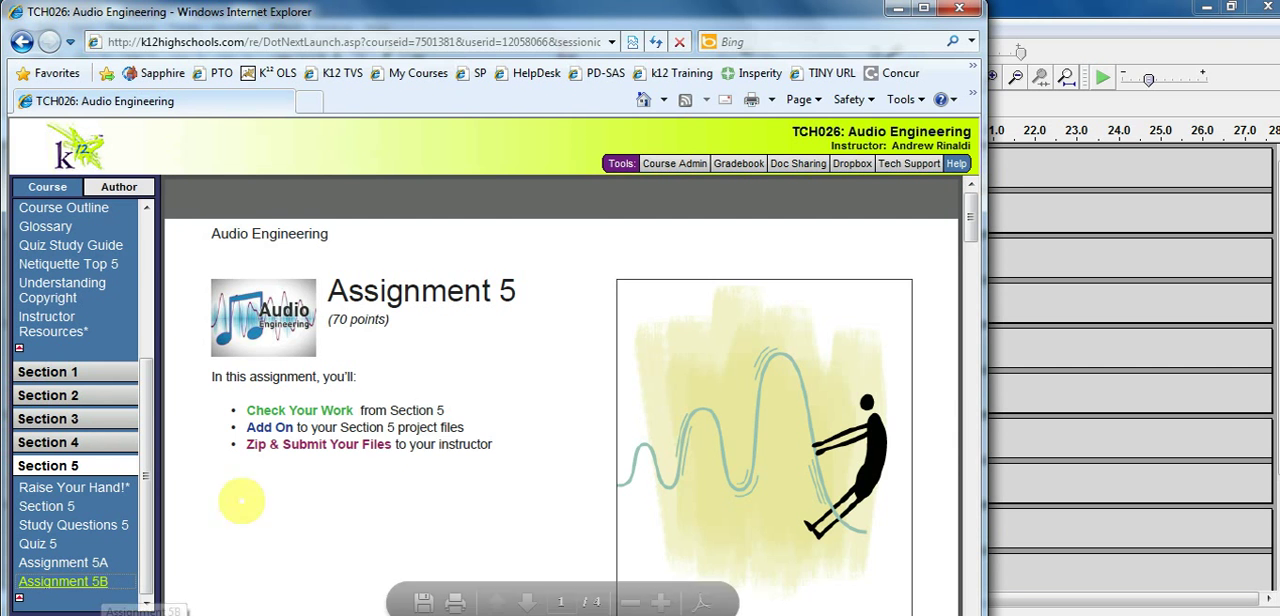
{"action": "scroll", "coordinate": [390, 458], "scroll_direction": "down", "scroll_amount": 3}
{"action": "scroll", "coordinate": [390, 458], "scroll_direction": "down", "scroll_amount": 15}
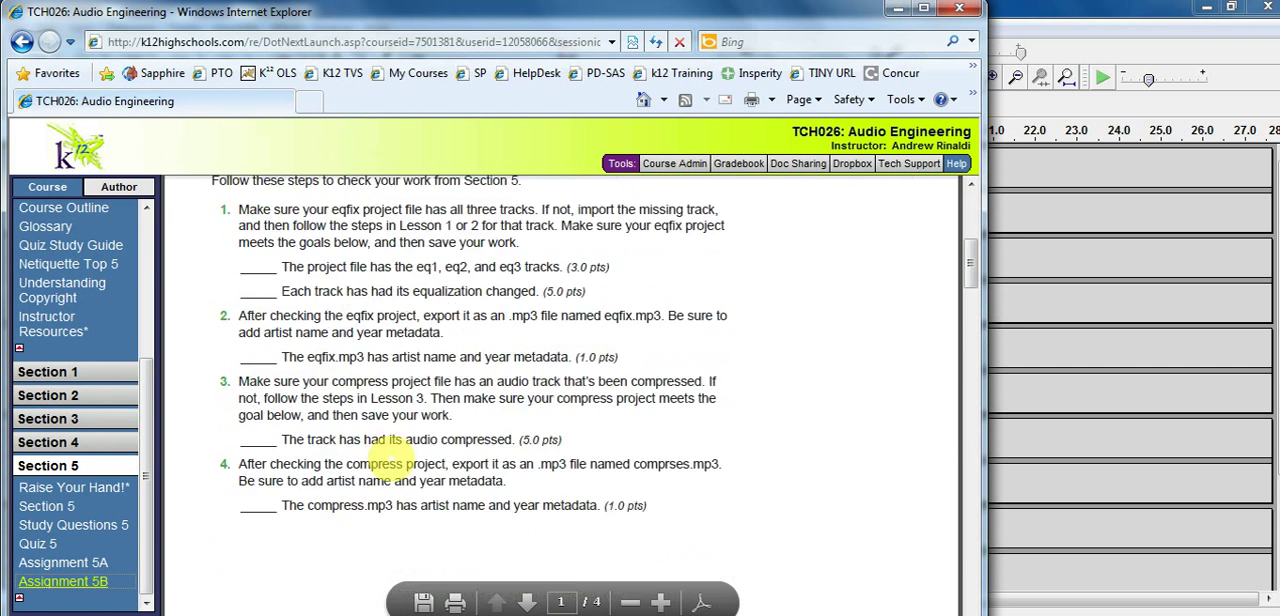
{"action": "scroll", "coordinate": [390, 458], "scroll_direction": "up", "scroll_amount": 9}
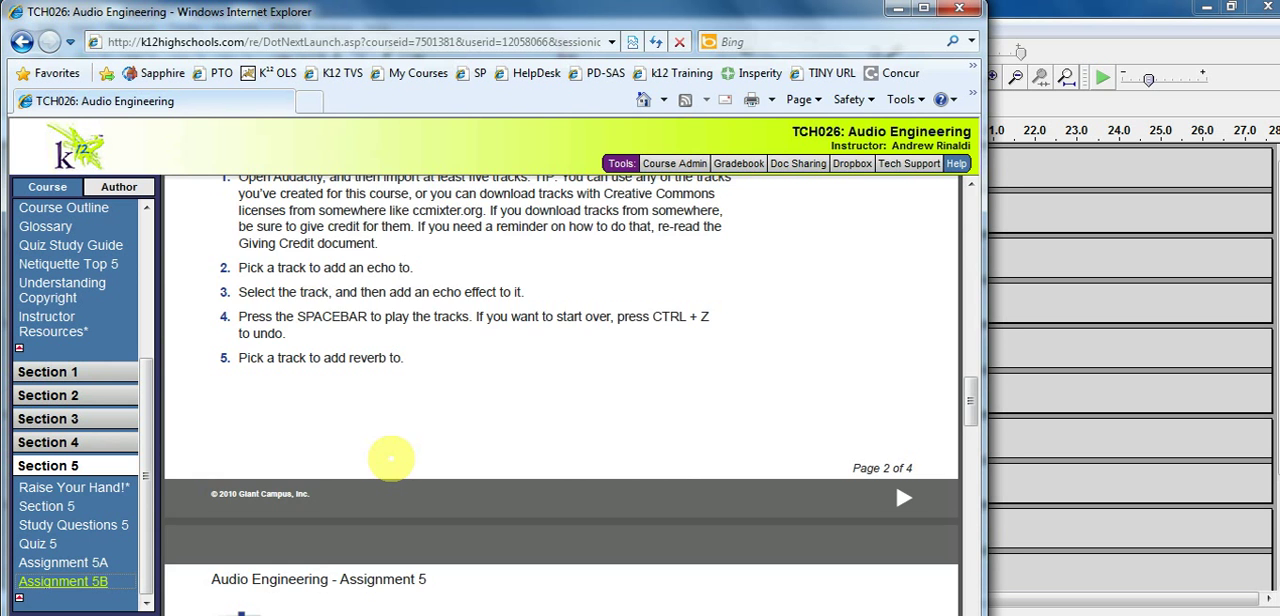
{"action": "scroll", "coordinate": [390, 458], "scroll_direction": "down", "scroll_amount": 8}
{"action": "scroll", "coordinate": [390, 458], "scroll_direction": "down", "scroll_amount": 3}
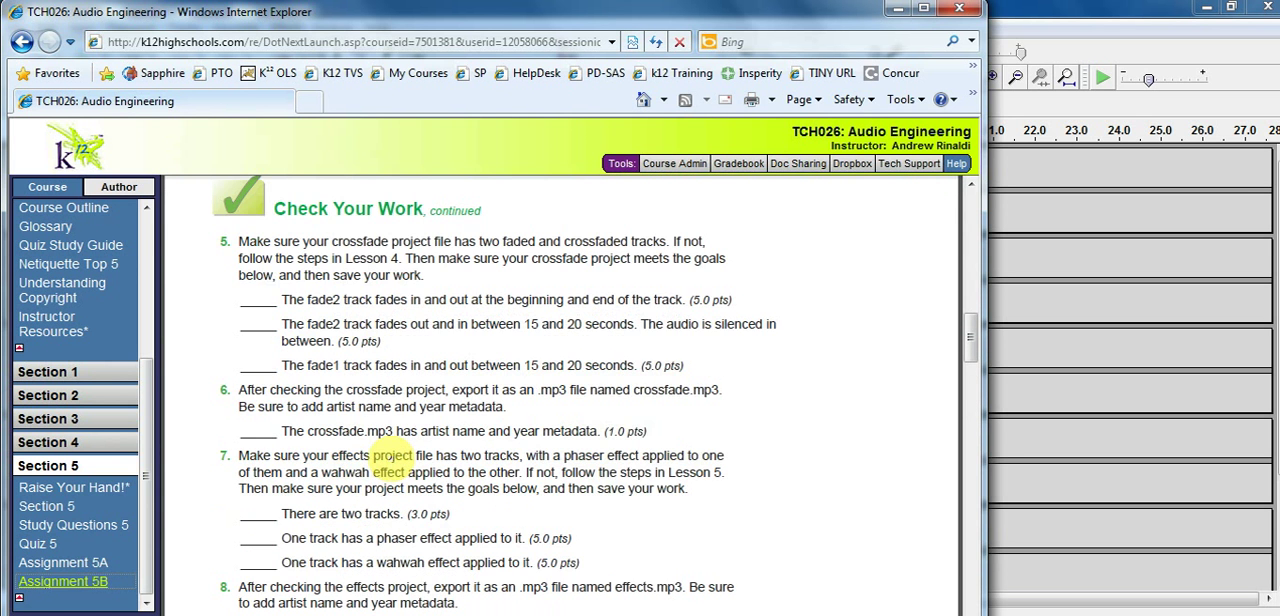
{"action": "scroll", "coordinate": [390, 458], "scroll_direction": "down", "scroll_amount": 3}
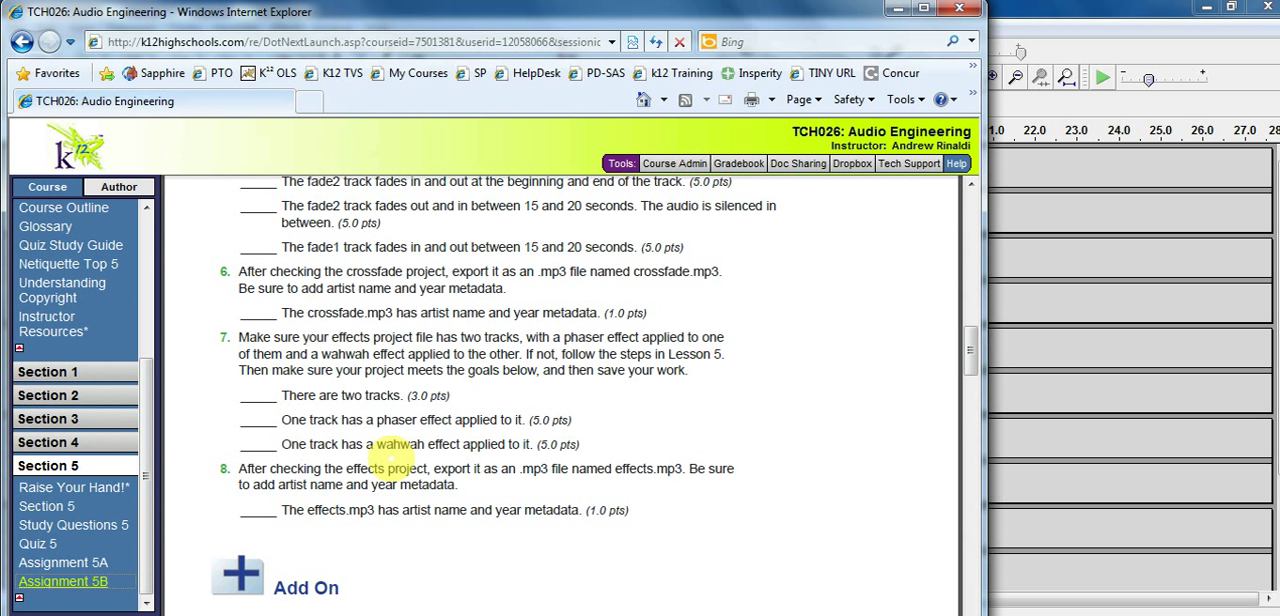
{"action": "scroll", "coordinate": [392, 458], "scroll_direction": "down", "scroll_amount": 3}
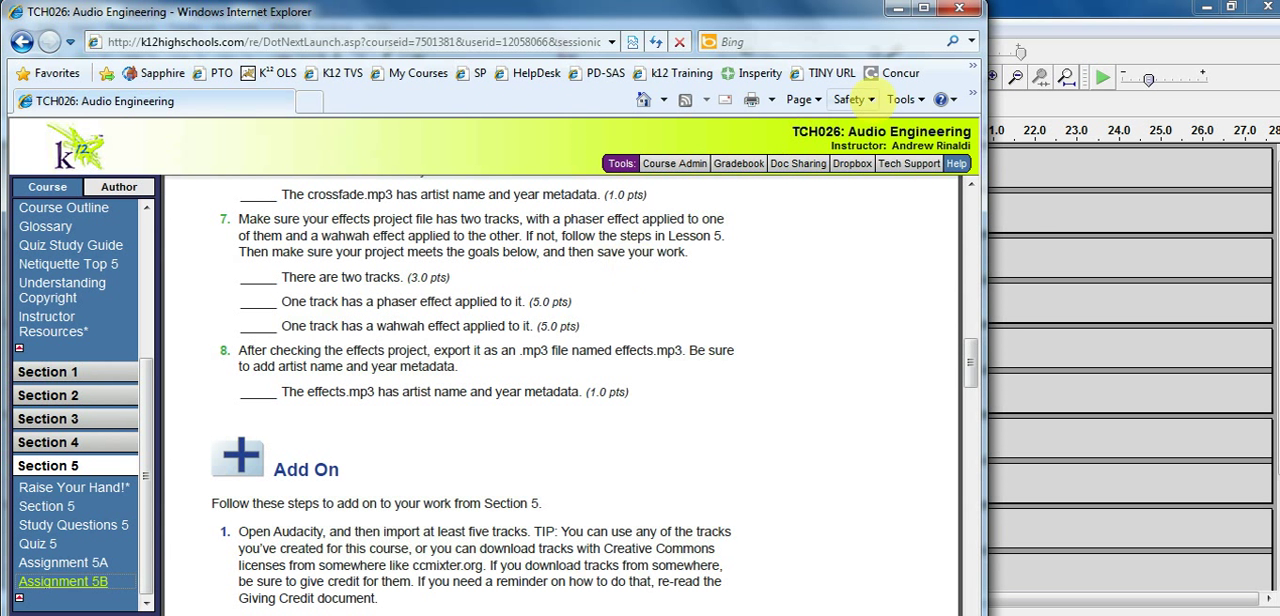
Switch back to Audacity and briefly preview the Phaser effect on the entire Bass clip without applying it
{"action": "left_click", "coordinate": [1056, 282]}
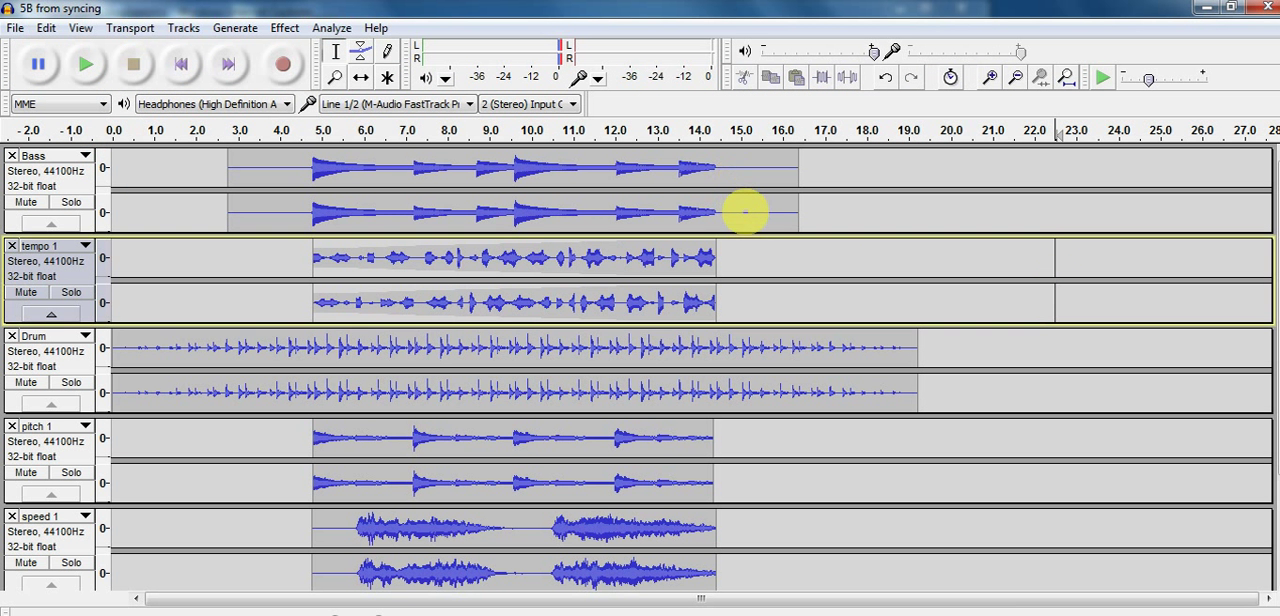
{"action": "double_click", "coordinate": [743, 207]}
{"action": "left_click", "coordinate": [284, 27]}
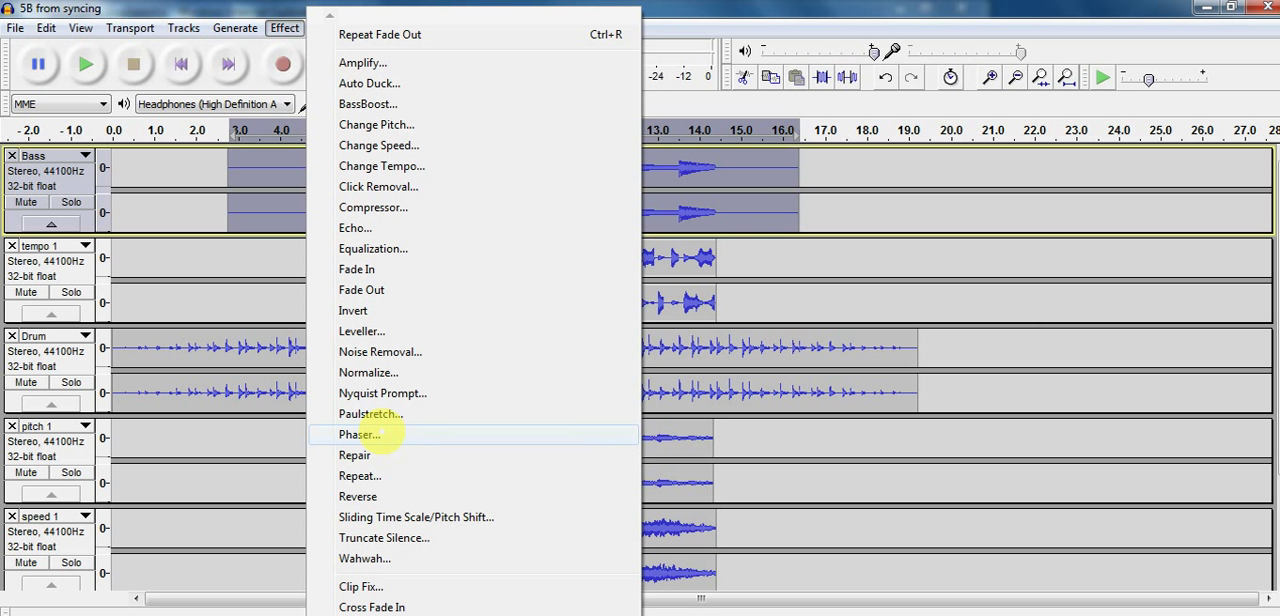
{"action": "left_click", "coordinate": [383, 432]}
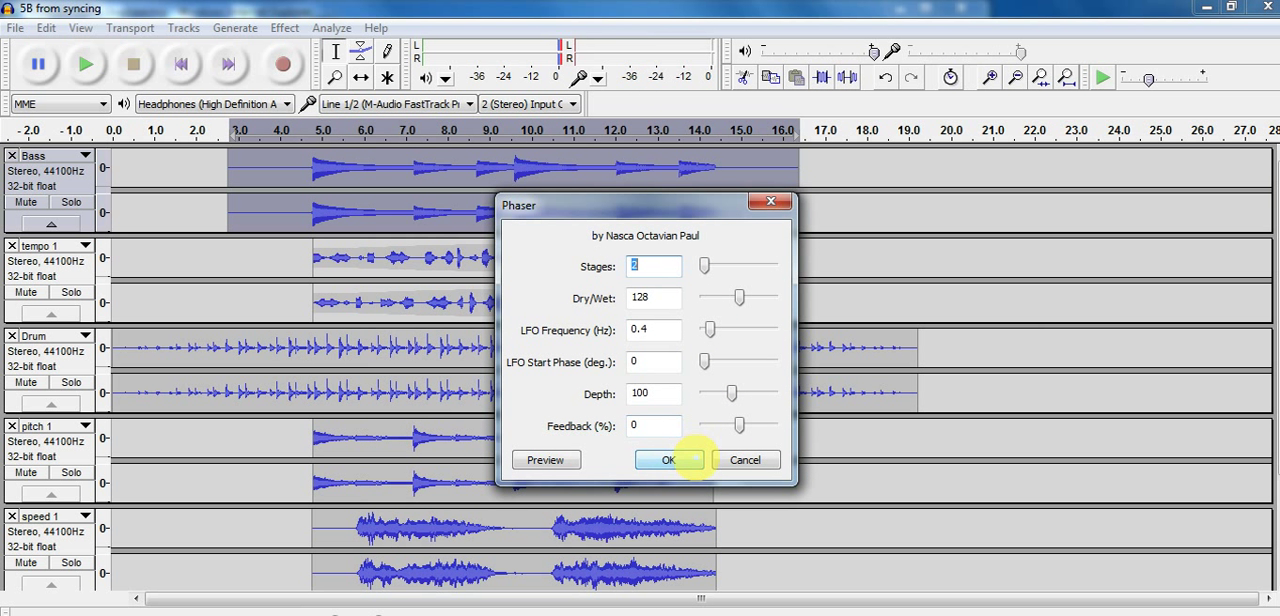
{"action": "left_click", "coordinate": [546, 460]}
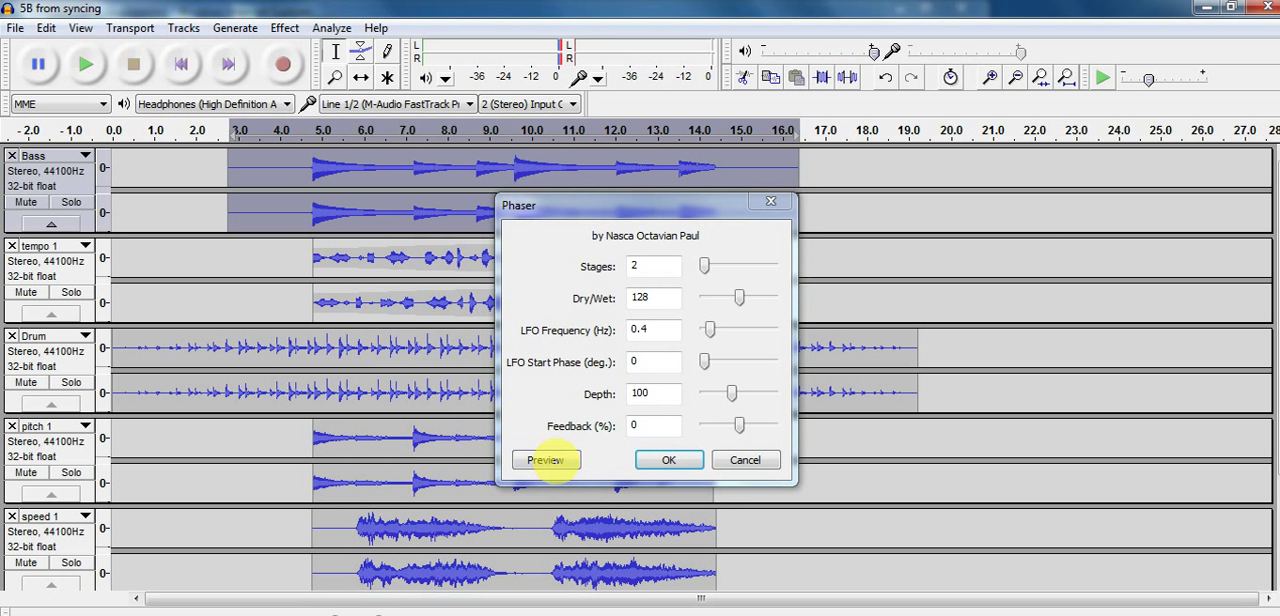
{"action": "left_click", "coordinate": [730, 399]}
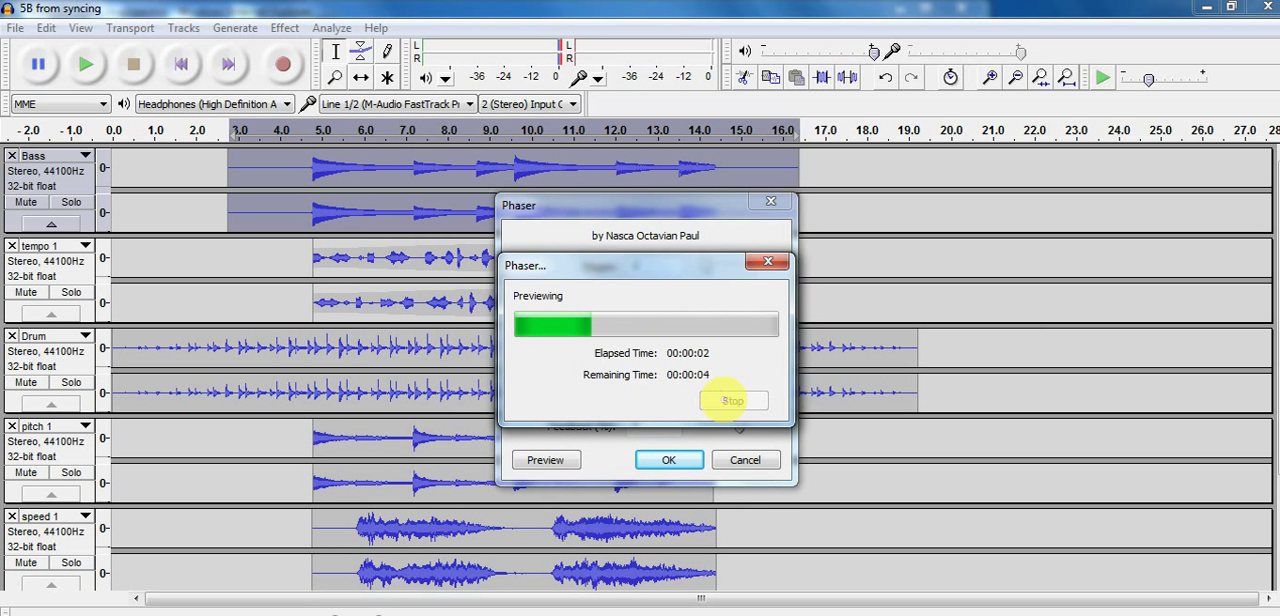
{"action": "left_click", "coordinate": [740, 467]}
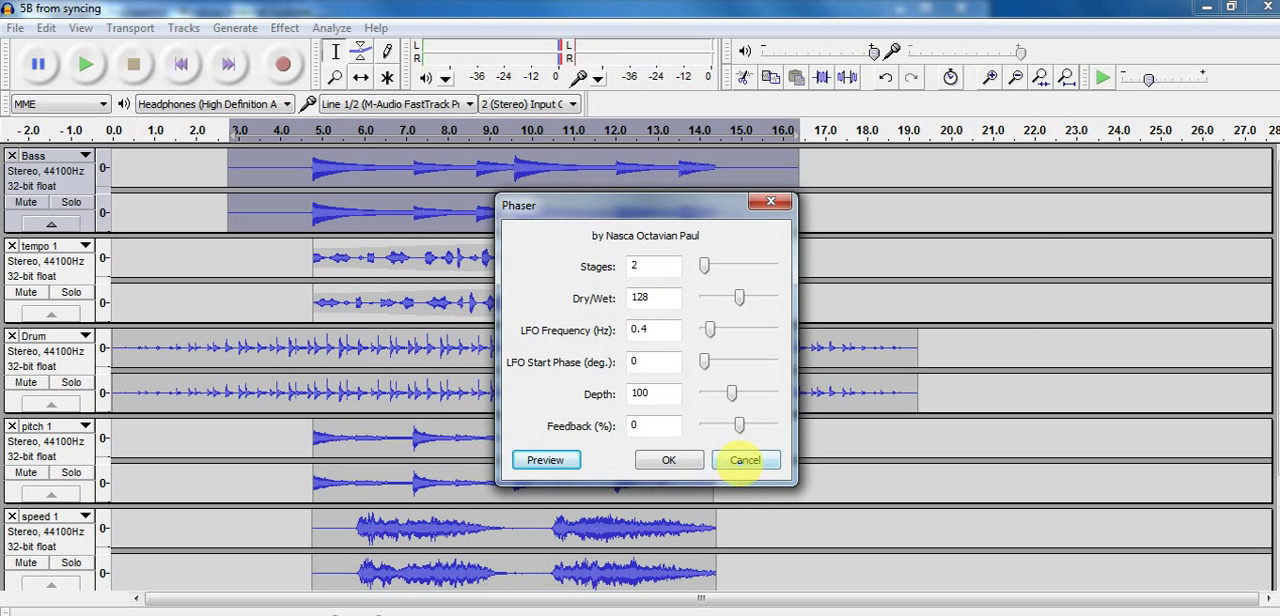
Preview and apply Phaser with its current settings to the Bass audio between about 4.8 and 10.4 seconds
{"action": "left_click", "coordinate": [304, 179]}
{"action": "double_click", "coordinate": [304, 179]}
{"action": "left_click_drag", "start_coordinate": [312, 176], "coordinate": [551, 200]}
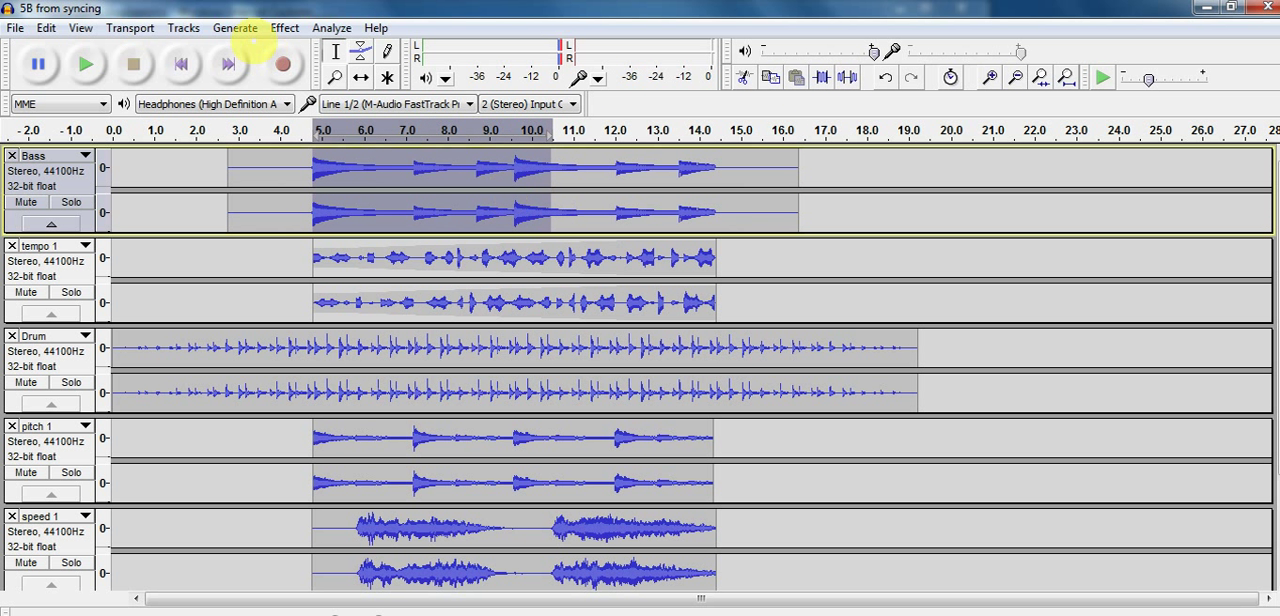
{"action": "left_click", "coordinate": [285, 28]}
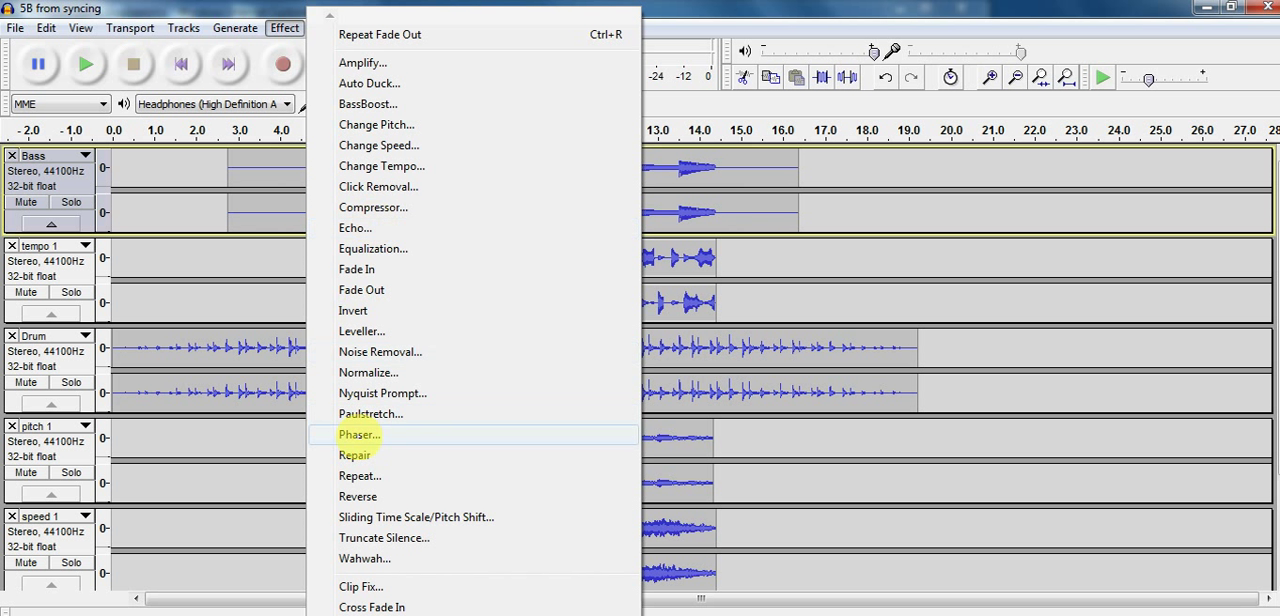
{"action": "left_click", "coordinate": [358, 434]}
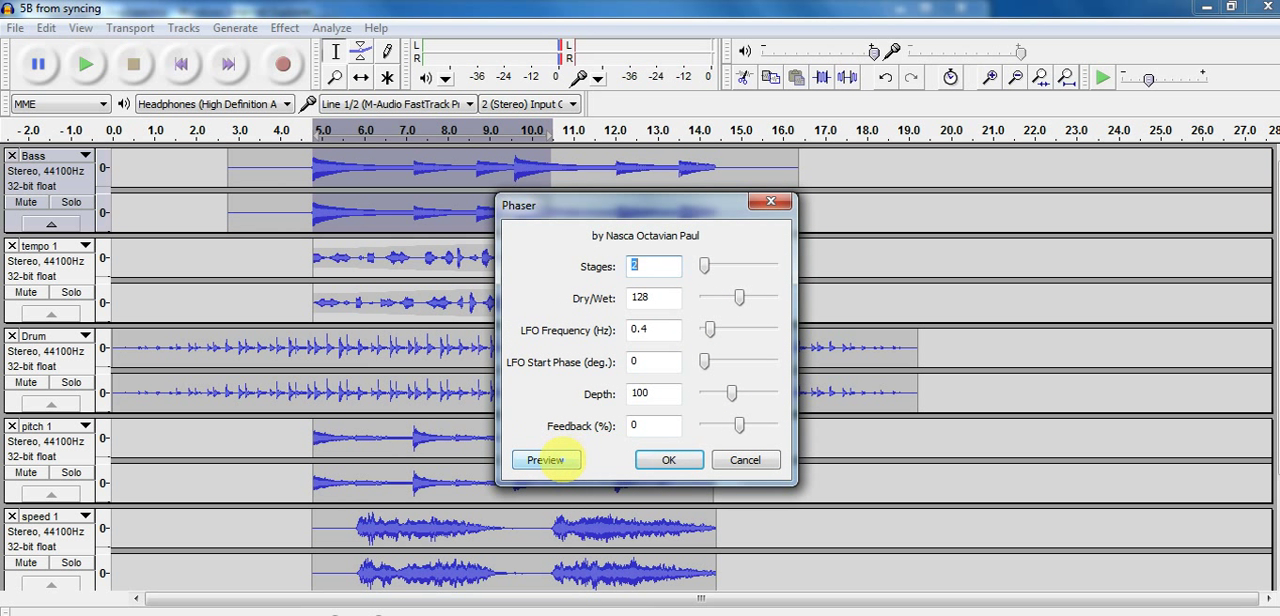
{"action": "left_click", "coordinate": [546, 460]}
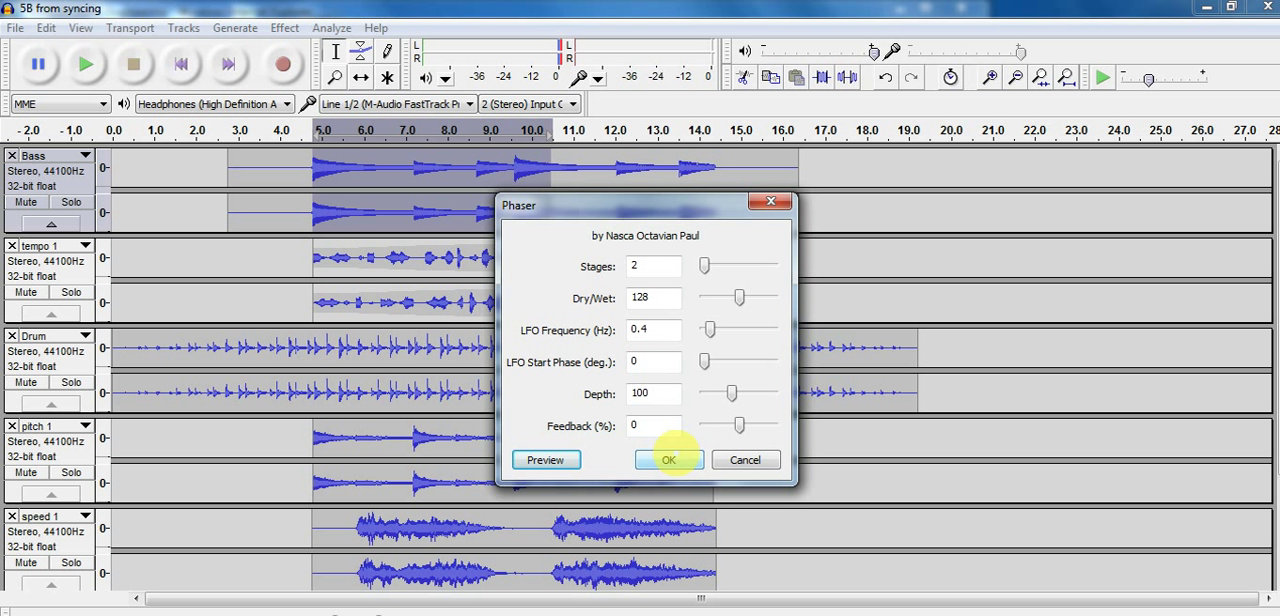
{"action": "left_click", "coordinate": [668, 460]}
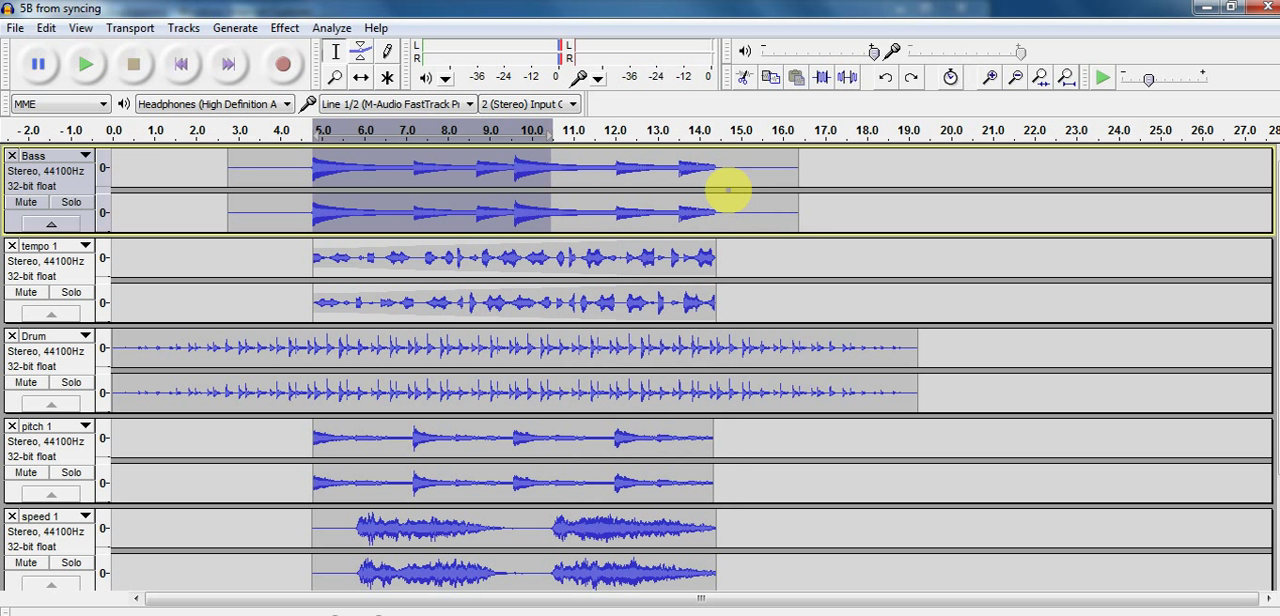
Apply Phaser with its current settings to the whole Bass track and play it back
{"action": "left_click", "coordinate": [84, 168]}
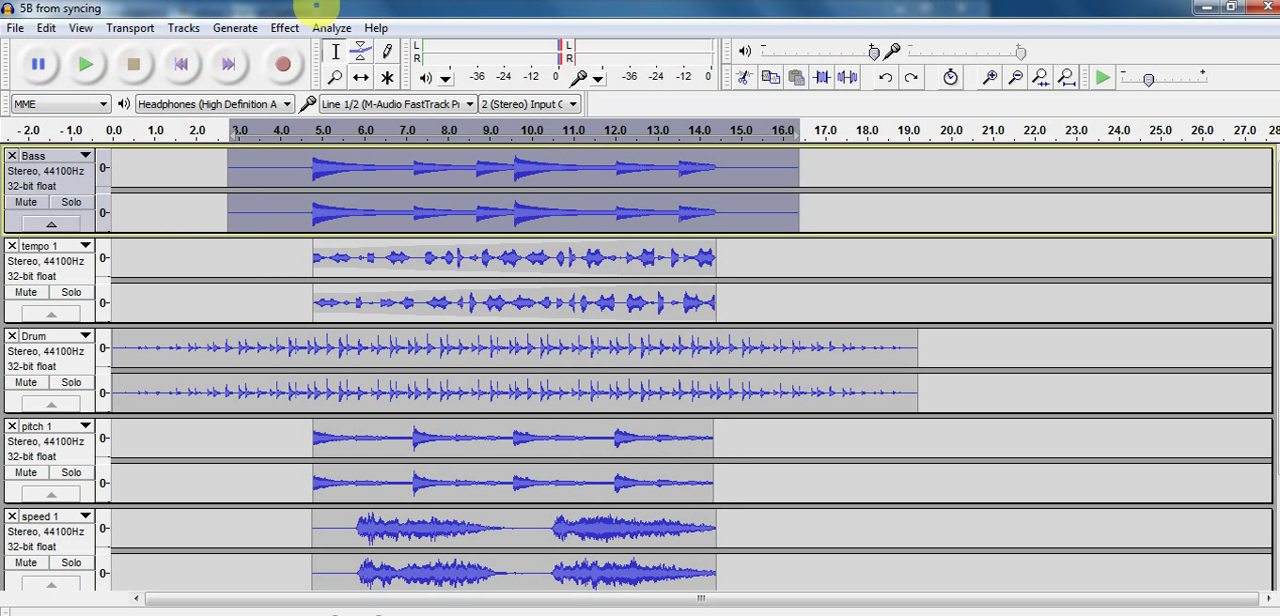
{"action": "left_click", "coordinate": [285, 27]}
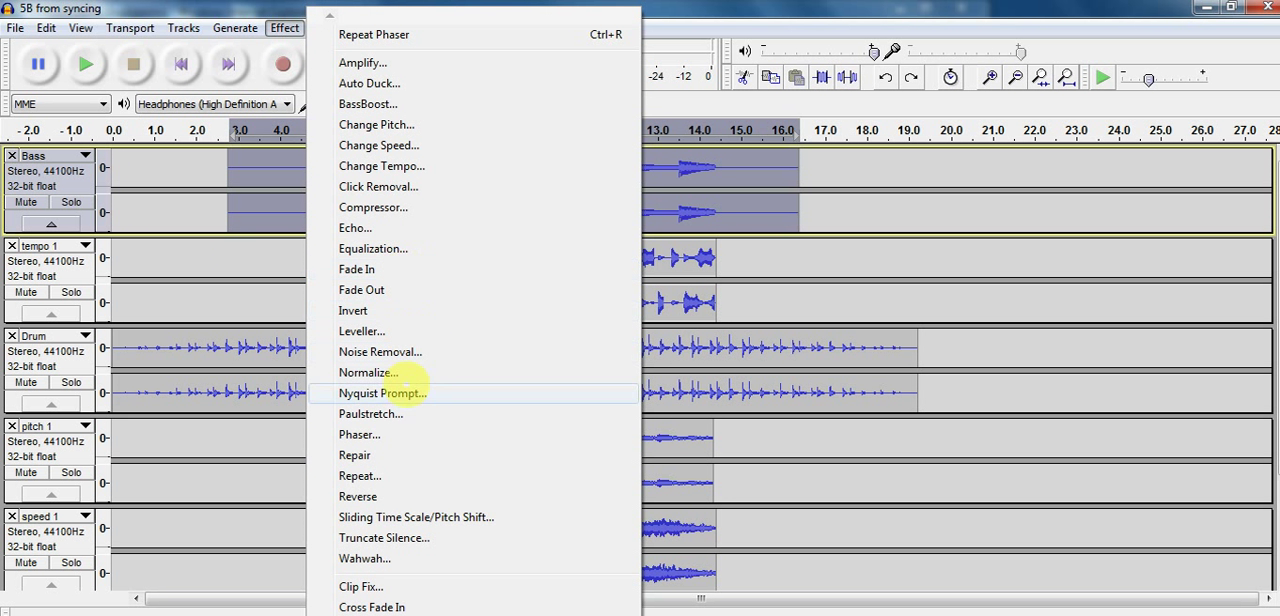
{"action": "left_click", "coordinate": [400, 434]}
{"action": "left_click", "coordinate": [650, 456]}
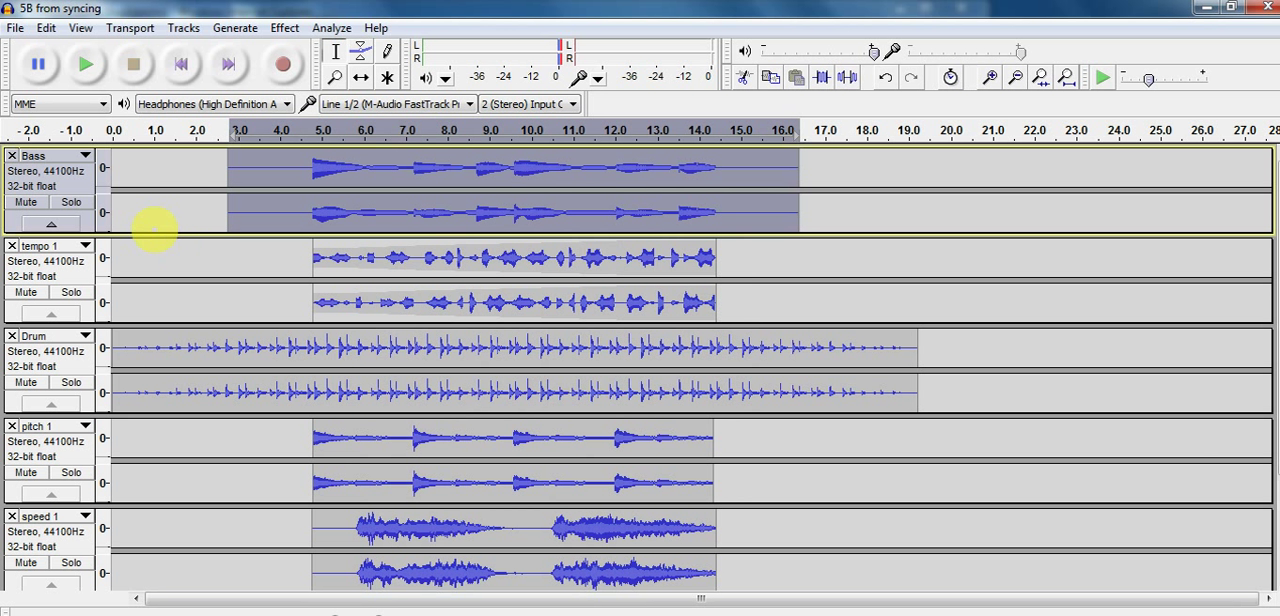
{"action": "left_click", "coordinate": [86, 63]}
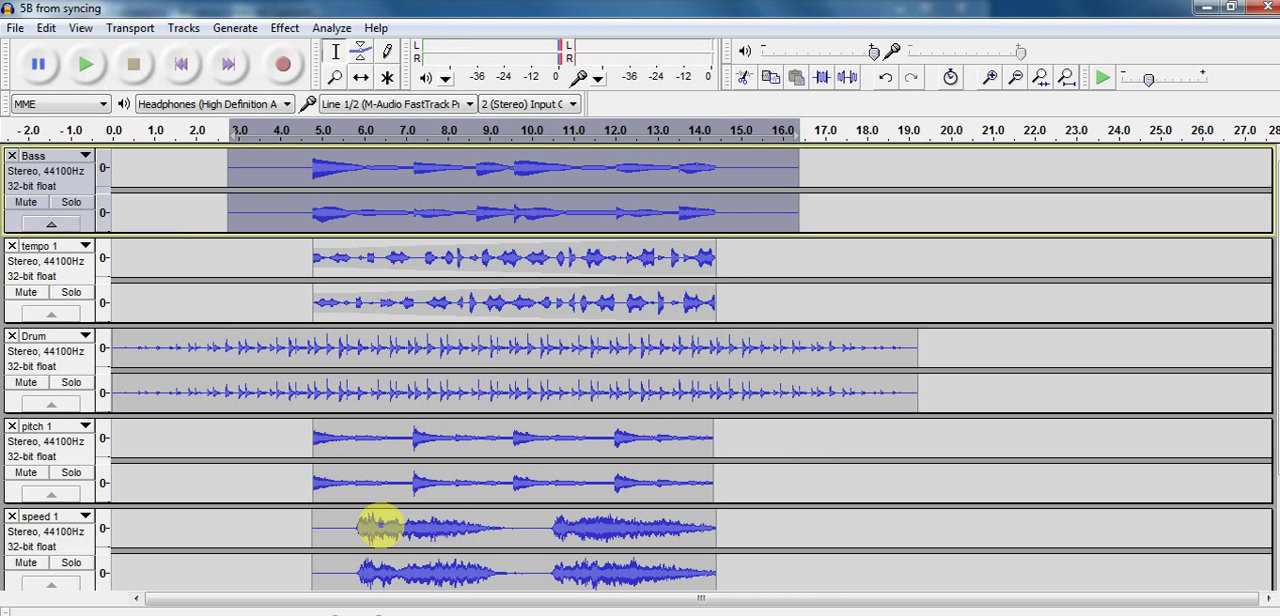
Copy the entire pitch 1 clip and paste it directly after the clip's end in the same track
{"action": "left_click", "coordinate": [373, 440]}
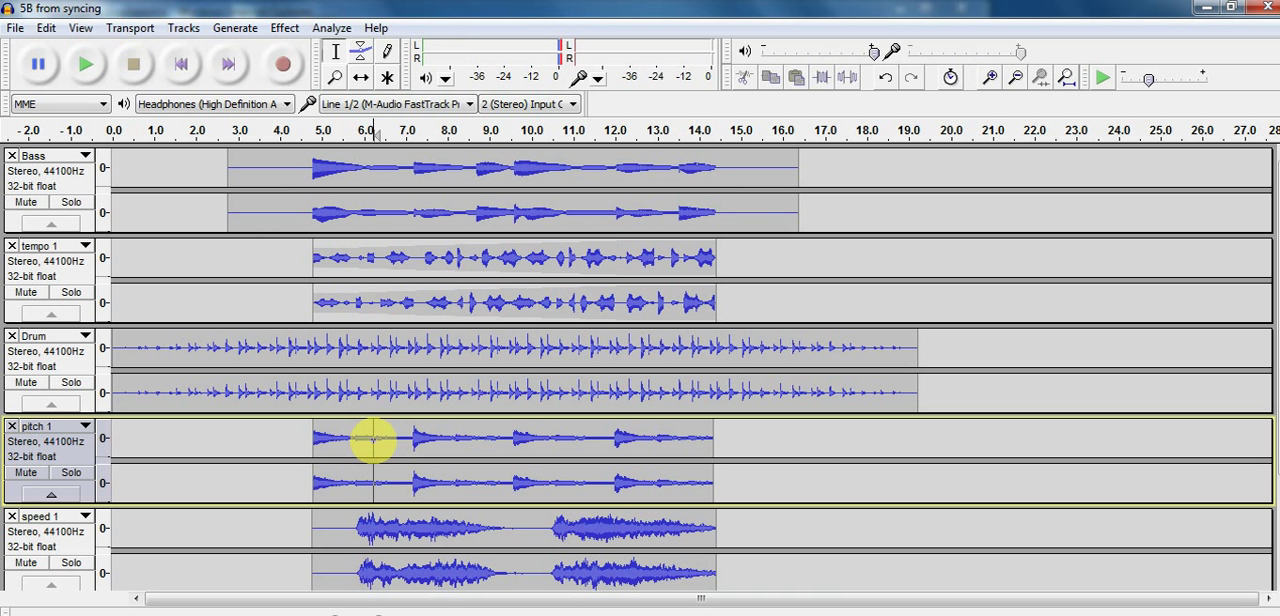
{"action": "left_click", "coordinate": [313, 437]}
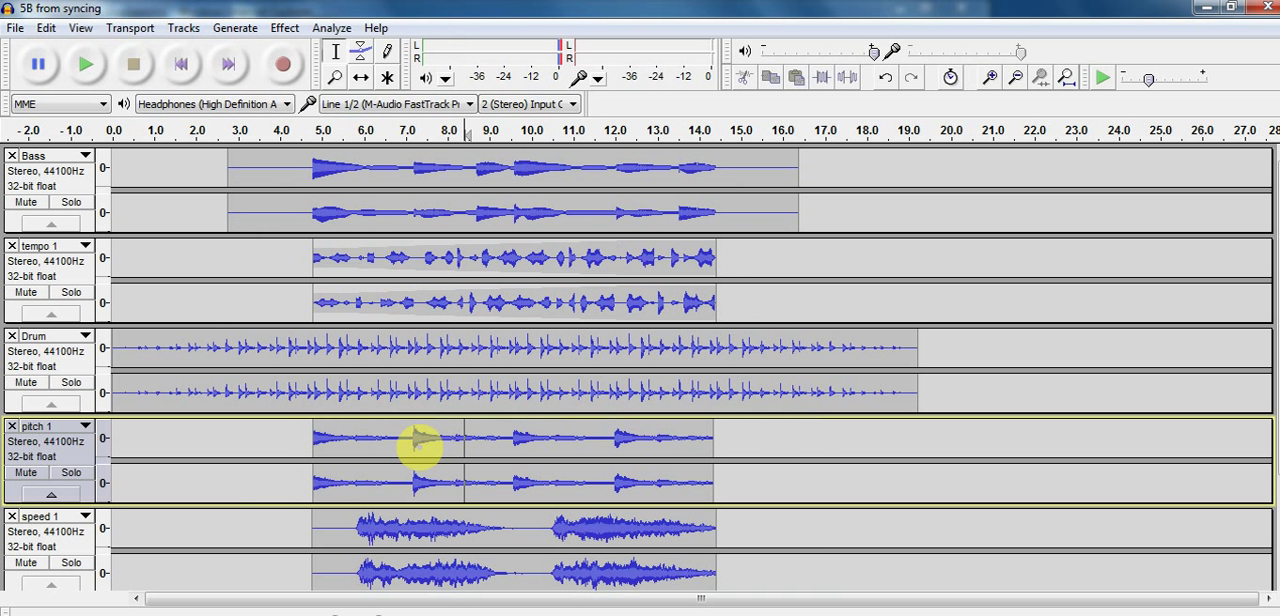
{"action": "double_click", "coordinate": [420, 446]}
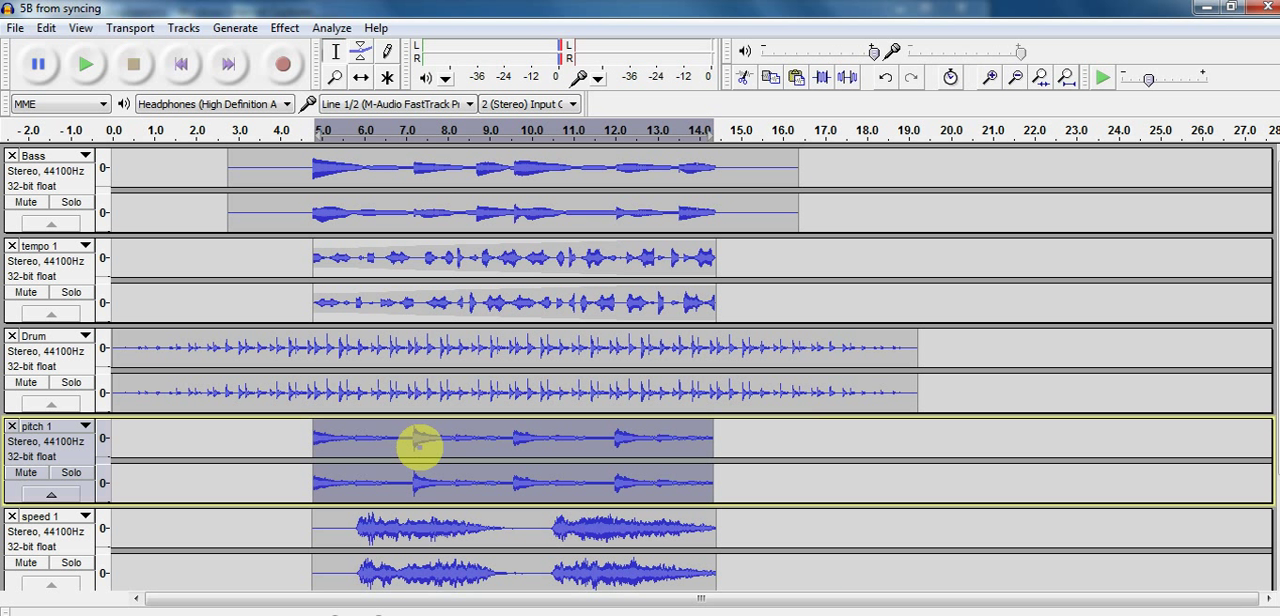
{"action": "left_click", "coordinate": [420, 446]}
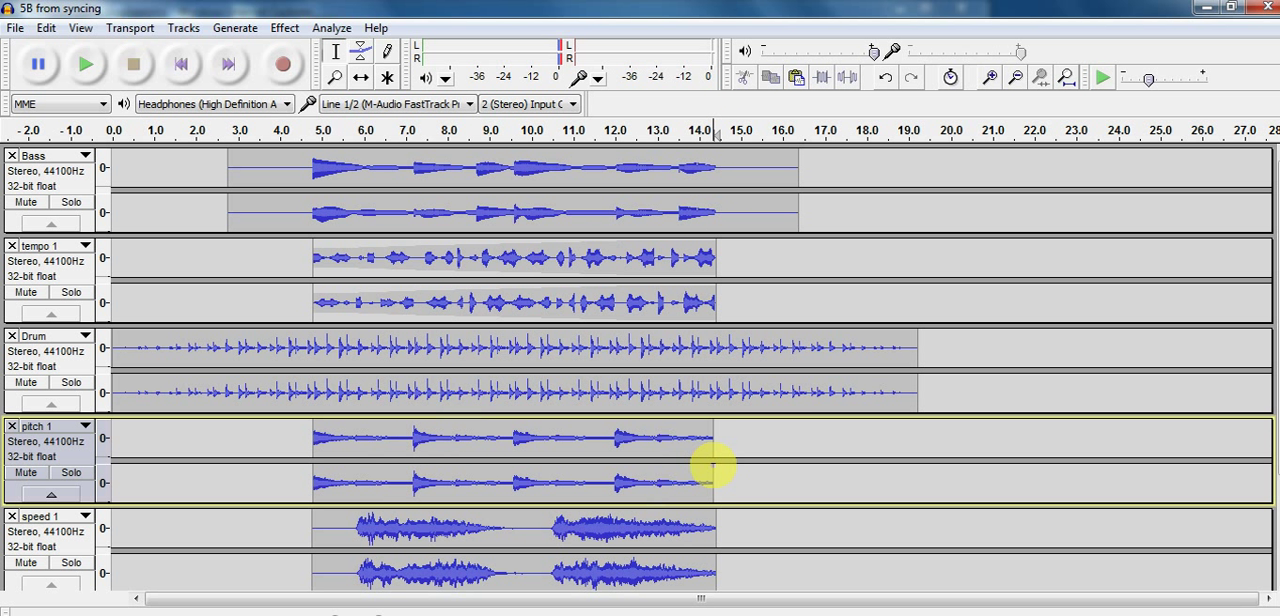
{"action": "key", "text": "ctrl+v"}
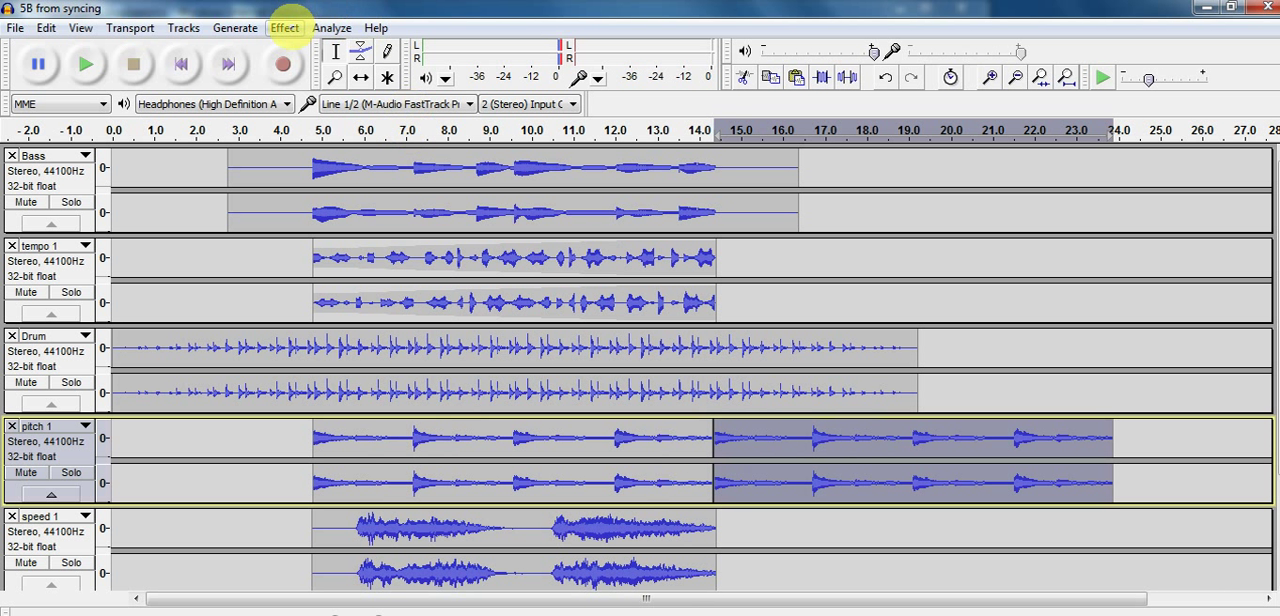
Preview GVerb and apply it with its current settings to the pasted second pitch 1 clip
{"action": "left_click", "coordinate": [285, 27]}
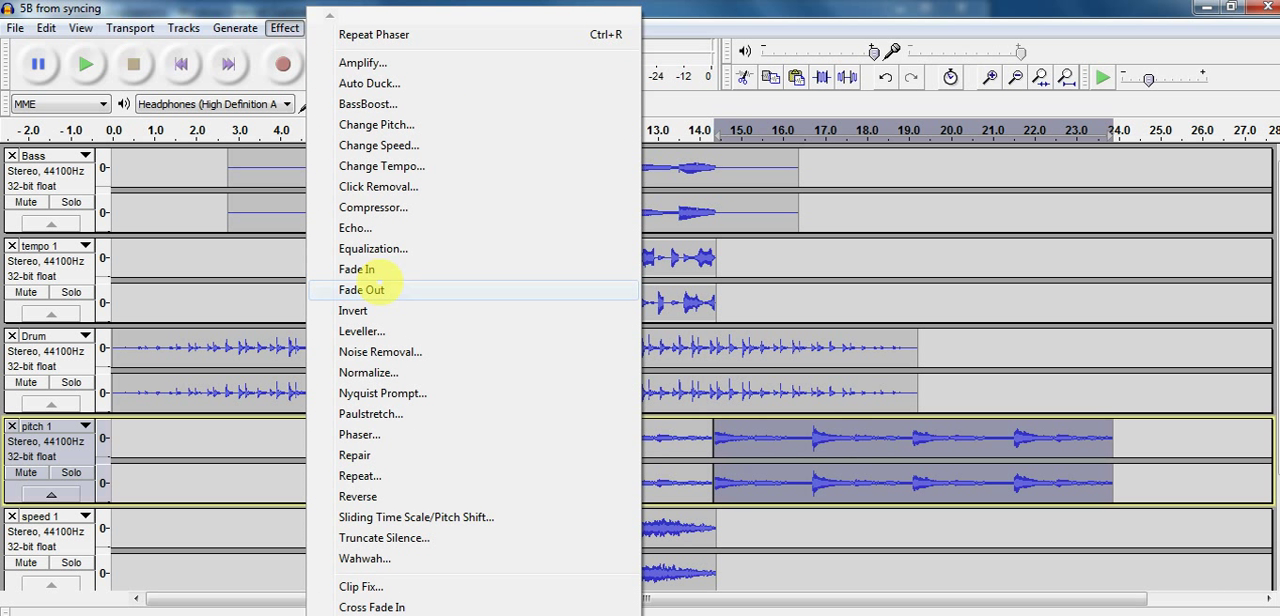
{"action": "left_click", "coordinate": [372, 615]}
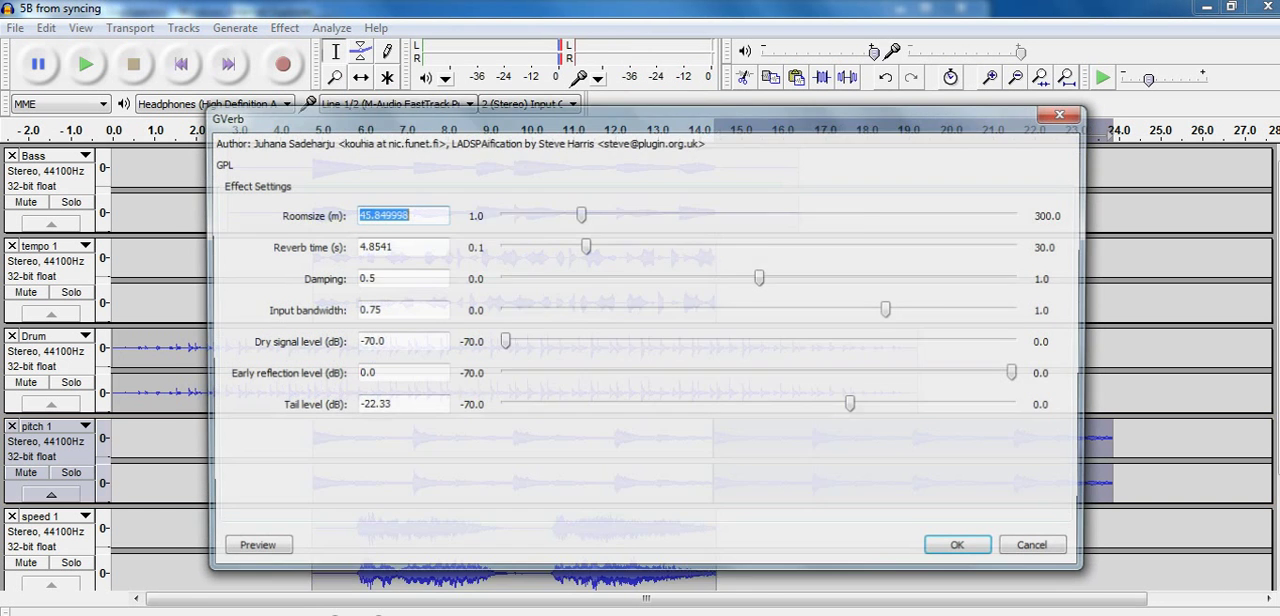
{"action": "left_click", "coordinate": [250, 550]}
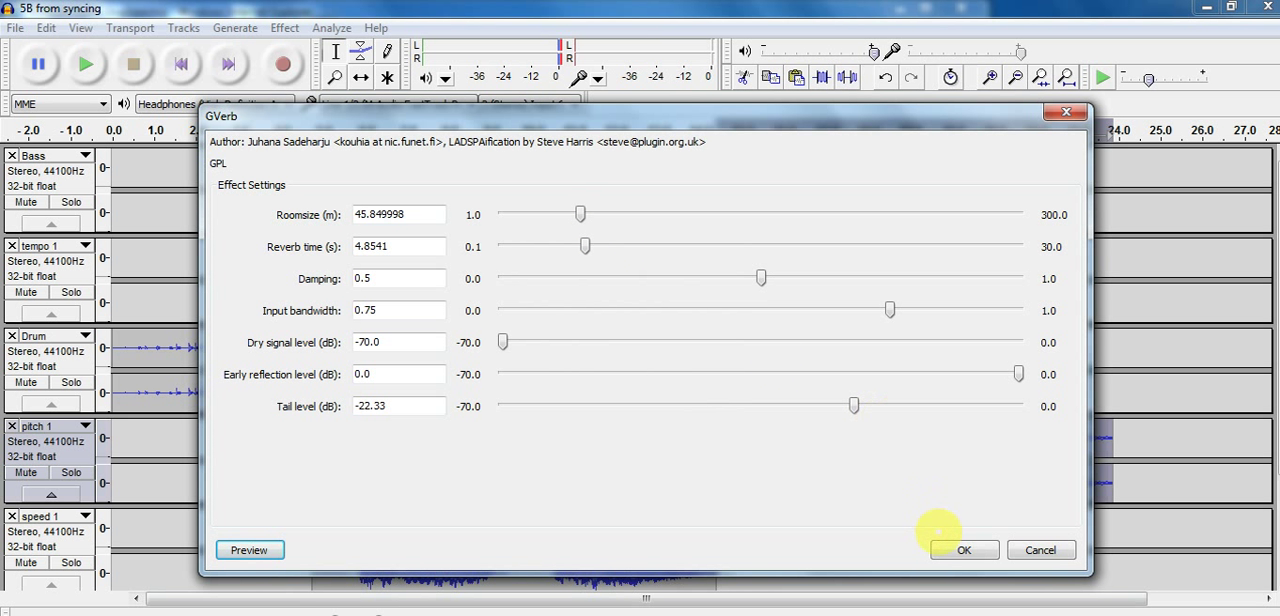
{"action": "left_click", "coordinate": [963, 550]}
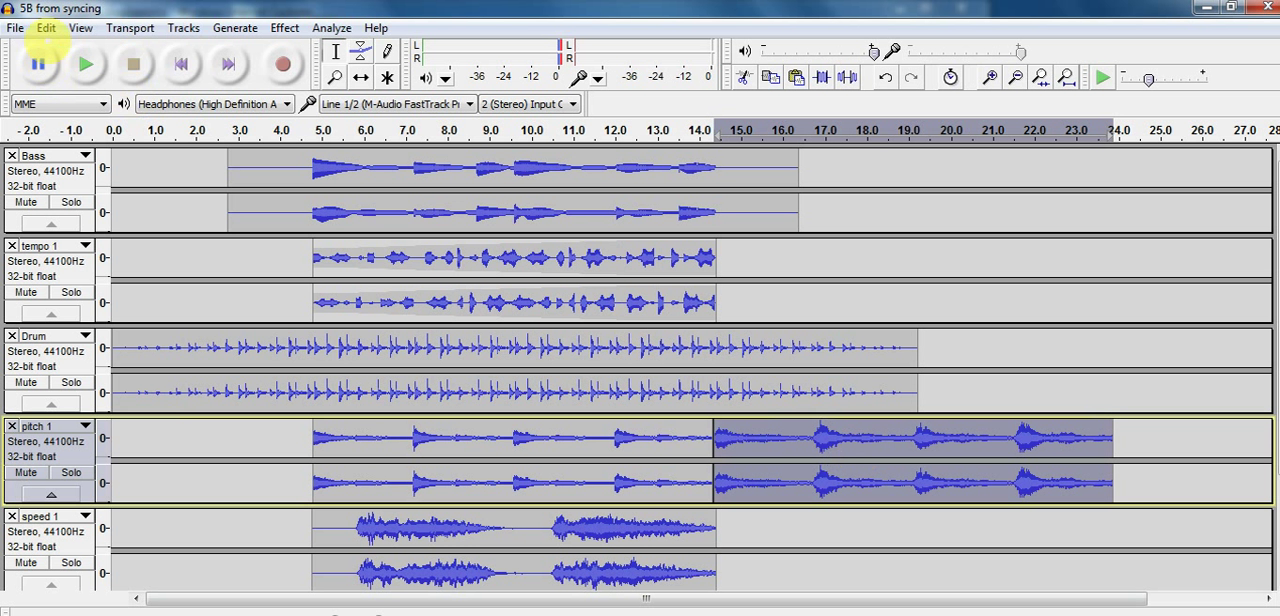
{"action": "left_click", "coordinate": [80, 28]}
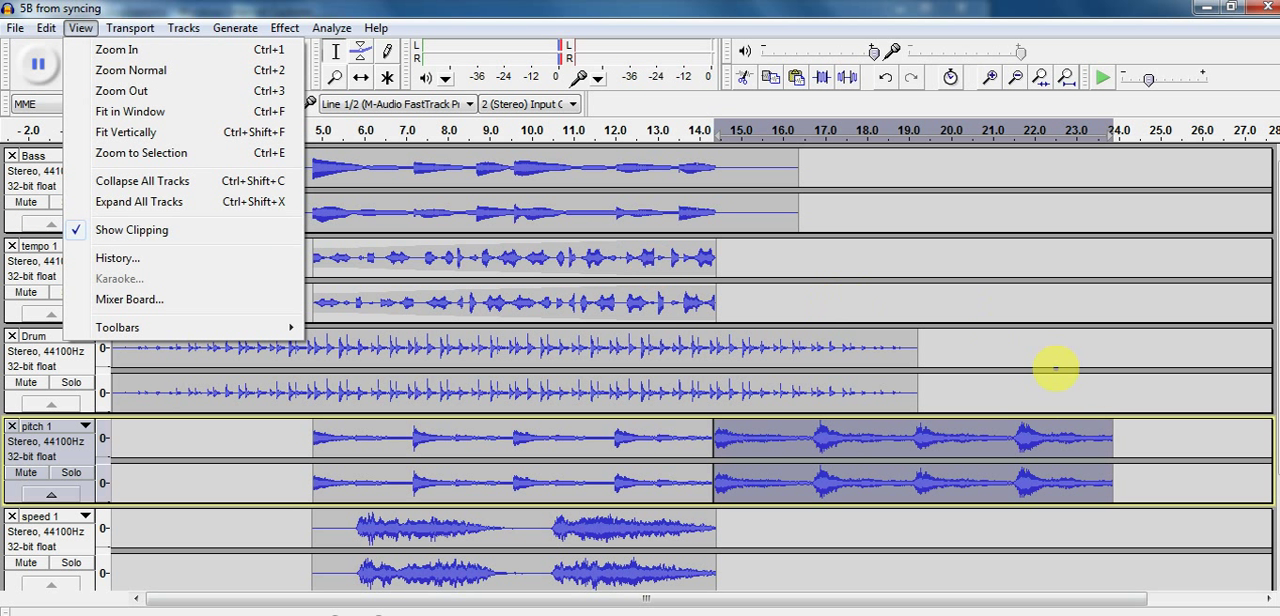
{"action": "left_click", "coordinate": [1014, 378]}
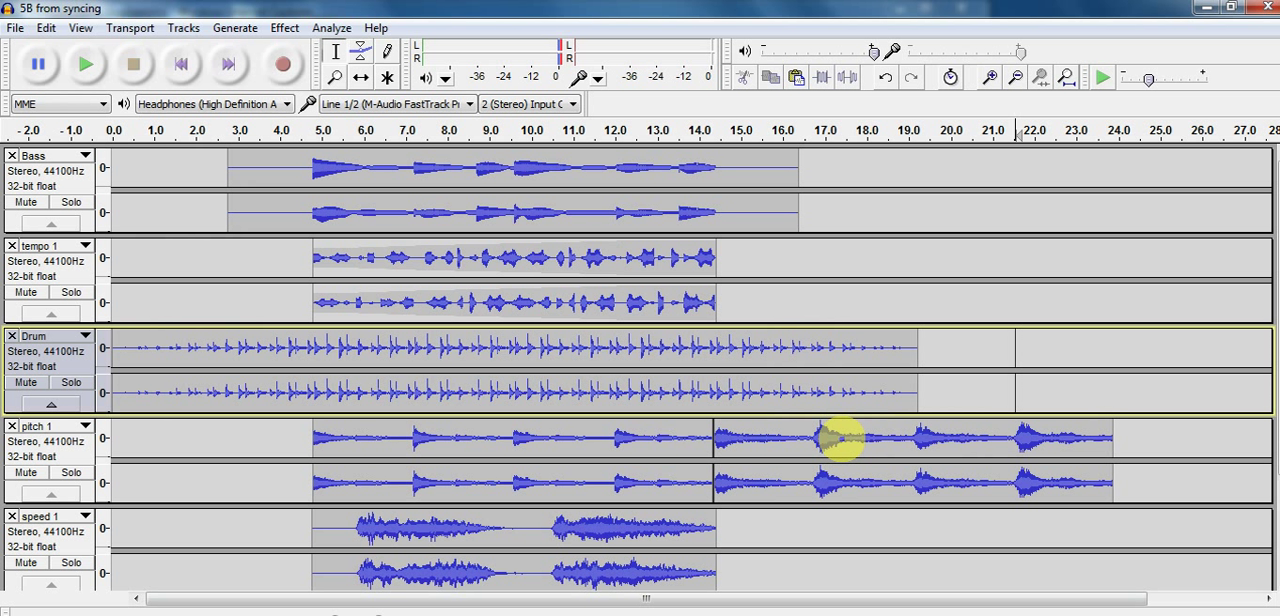
Fade out the end of the pitch 1 track, from about 19.1 to 24.1 seconds
{"action": "left_click_drag", "start_coordinate": [917, 440], "coordinate": [1124, 474]}
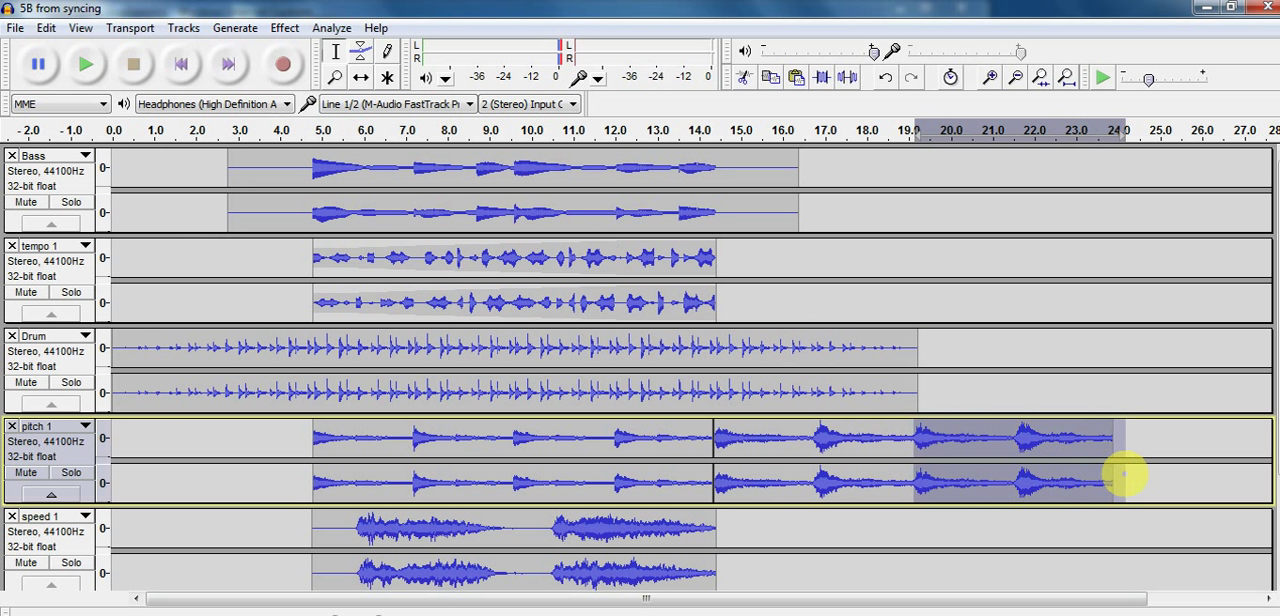
{"action": "left_click", "coordinate": [285, 28]}
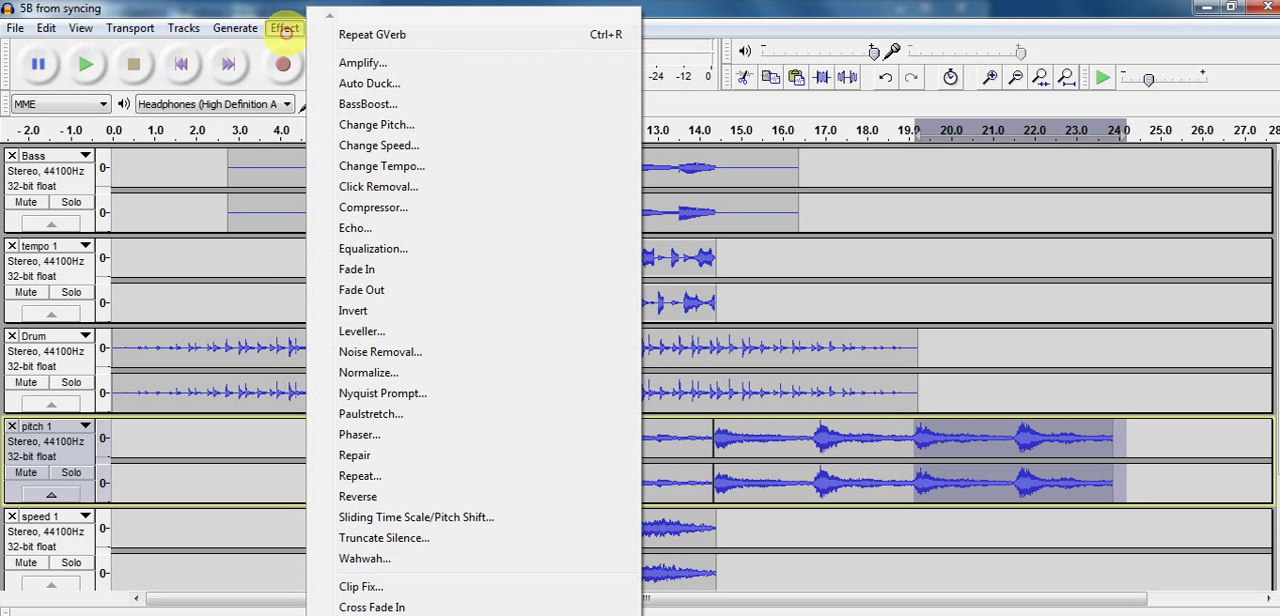
{"action": "left_click", "coordinate": [383, 289]}
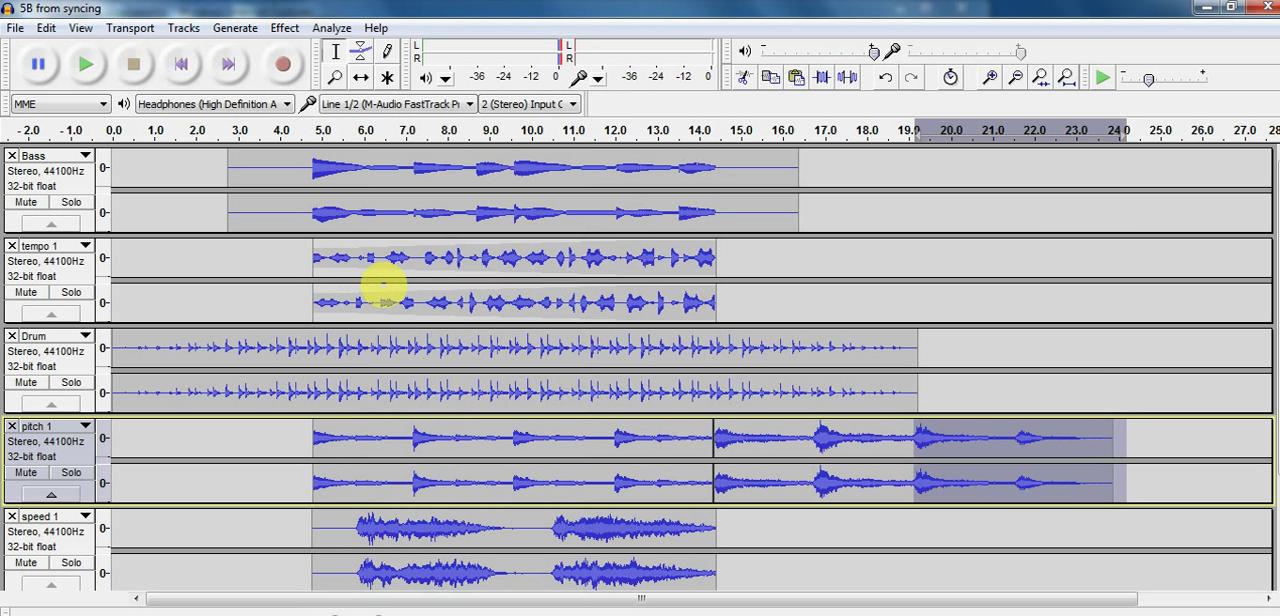
Play back the pitch 1 track from just before the clip boundary, at about 14.2 seconds
{"action": "key", "text": "Left"}
{"action": "key", "text": "Left"}
{"action": "key", "text": "Left"}
{"action": "key", "text": "Left"}
{"action": "key", "text": "Left"}
{"action": "key", "text": "Left"}
{"action": "key", "text": "Left"}
{"action": "key", "text": "Left"}
{"action": "key", "text": "Left"}
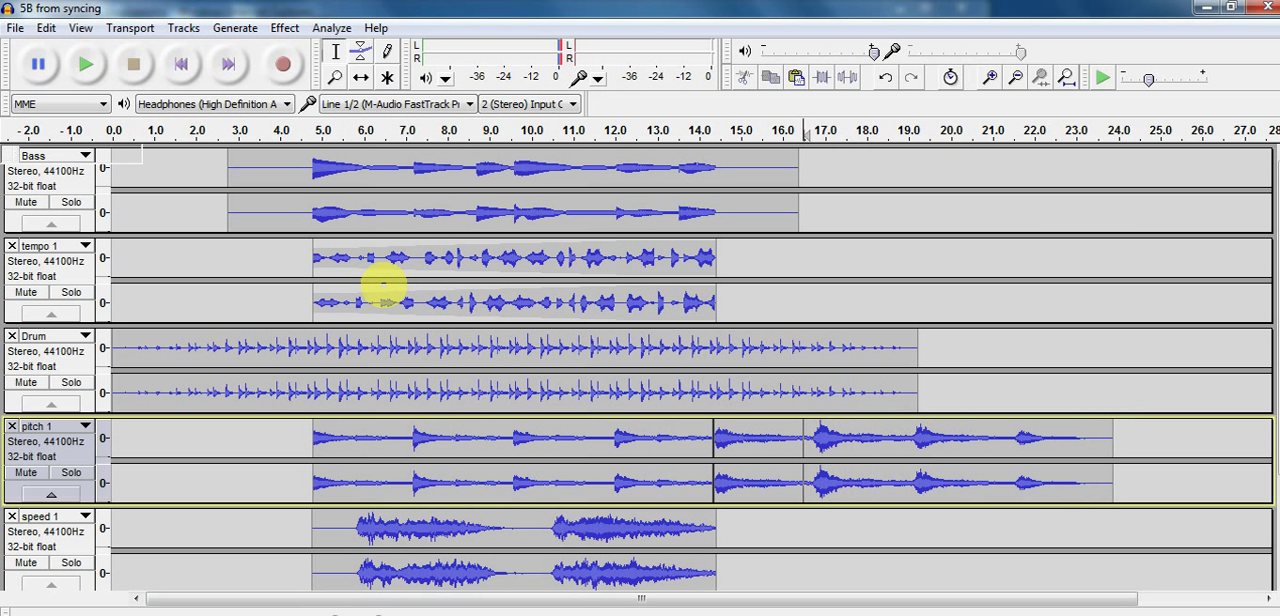
{"action": "key", "text": "space"}
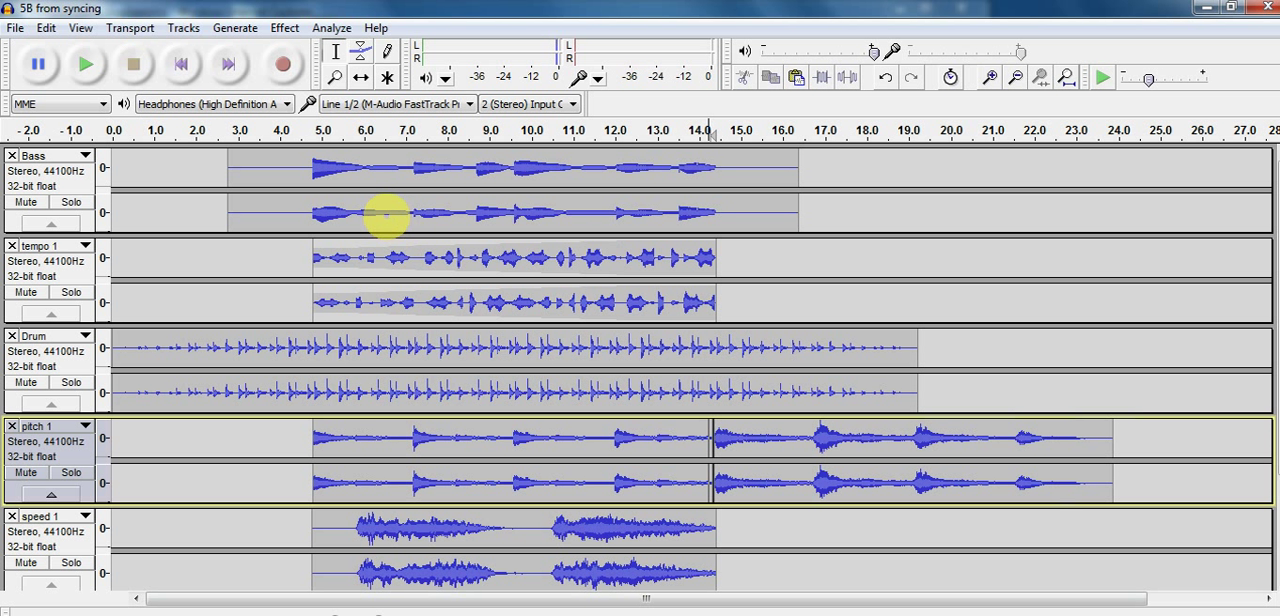
Set up Equalization for the whole Bass track, boosting about 3 dB up to 100 Hz and tapering towards 0 dB near 200 Hz
{"action": "left_click", "coordinate": [386, 210]}
{"action": "left_click", "coordinate": [60, 170]}
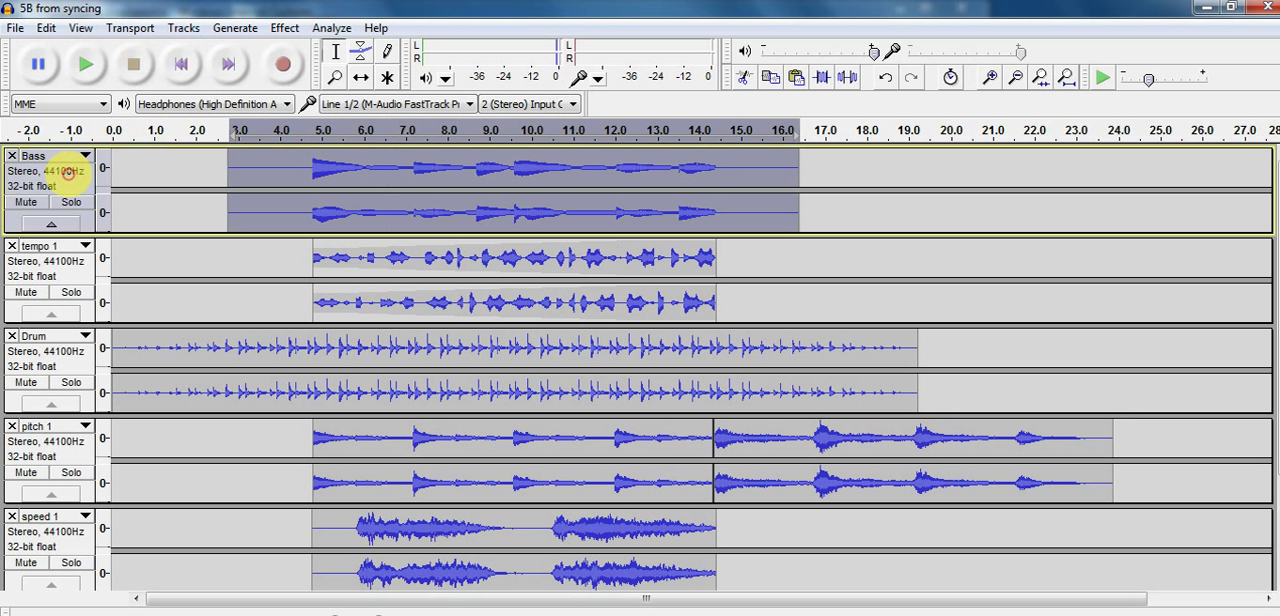
{"action": "left_click", "coordinate": [284, 27]}
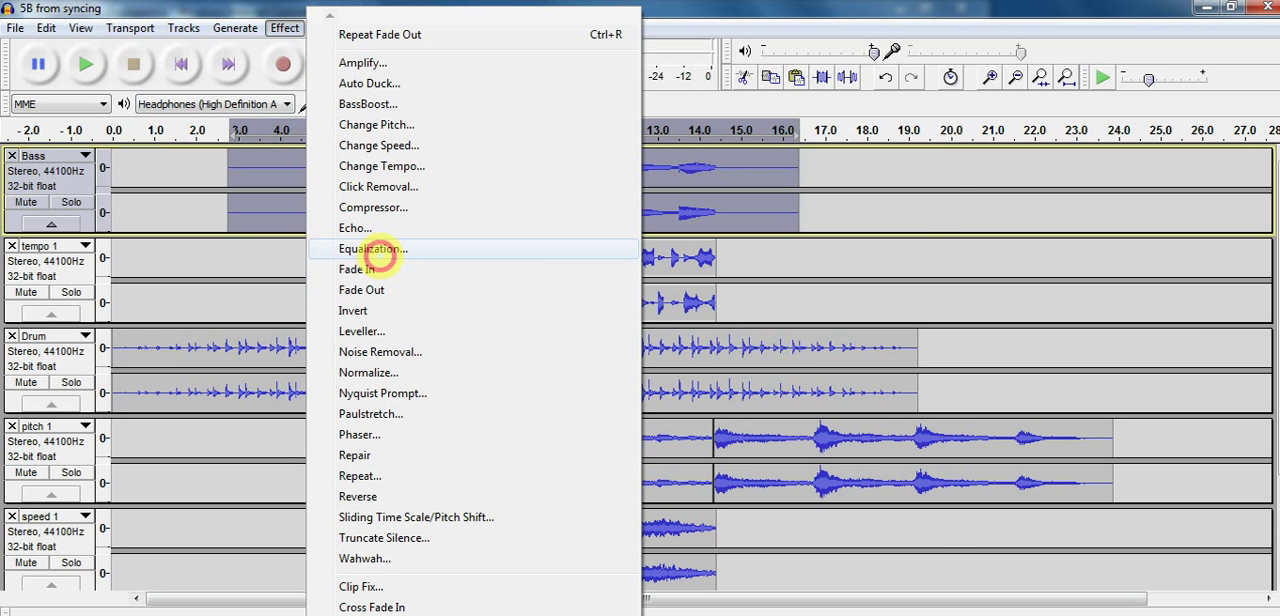
{"action": "left_click", "coordinate": [372, 249]}
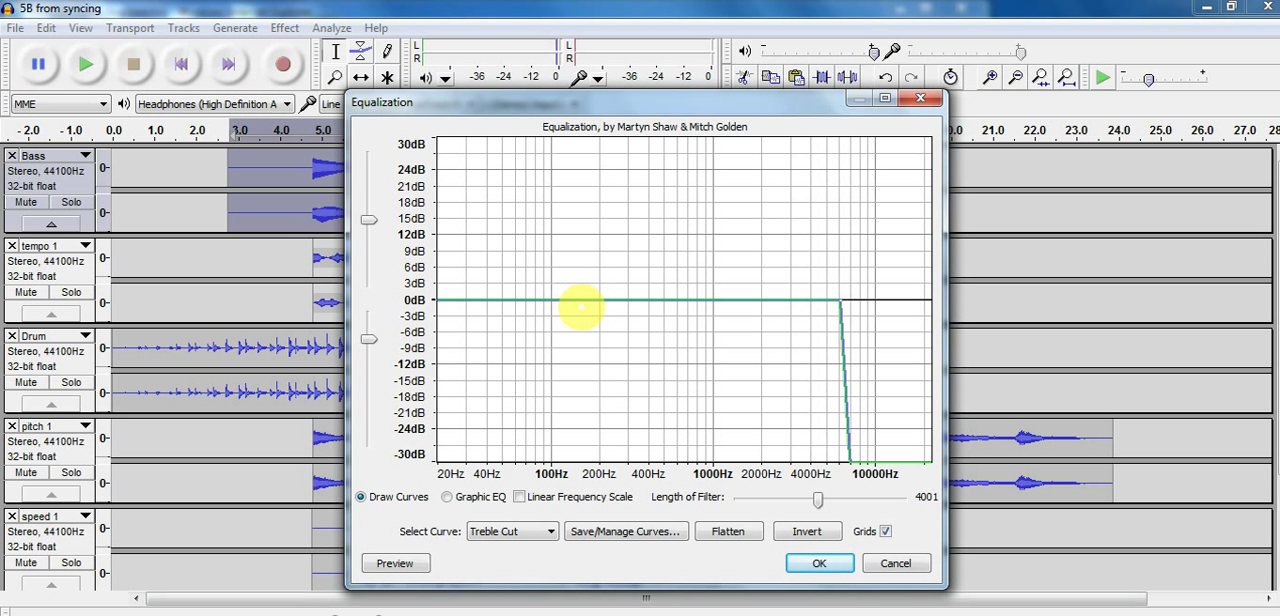
{"action": "left_click", "coordinate": [598, 284]}
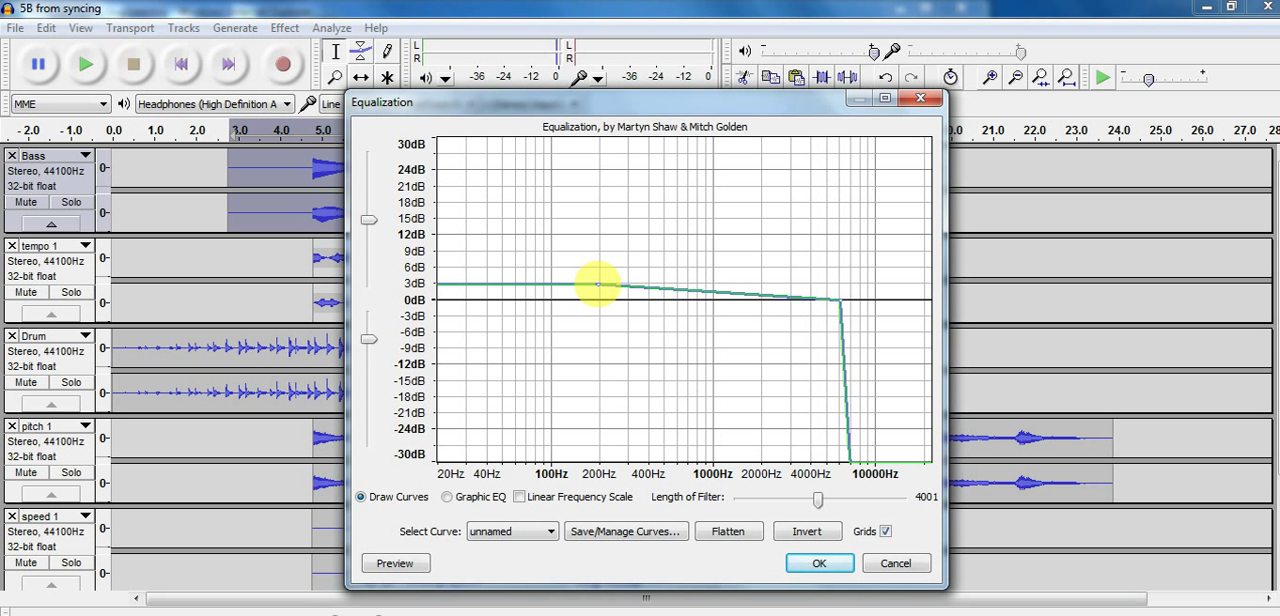
{"action": "left_click_drag", "start_coordinate": [598, 284], "coordinate": [553, 284]}
{"action": "left_click", "coordinate": [553, 281]}
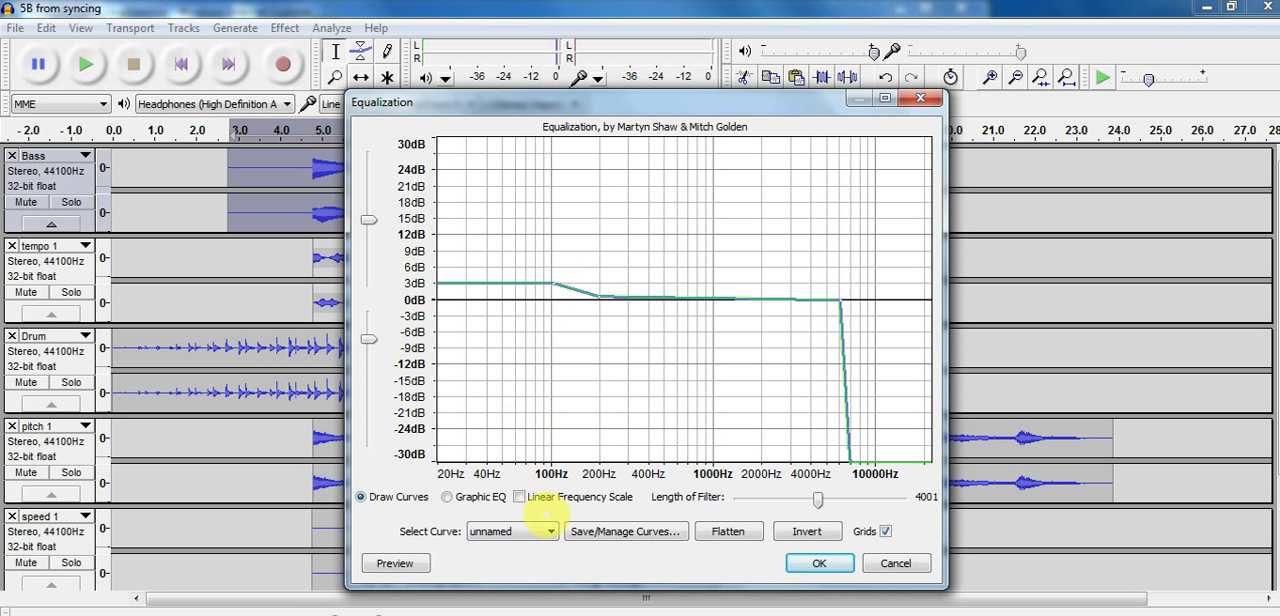
Preview the drawn equalization curve, apply it to the Bass track, and play the result
{"action": "left_click", "coordinate": [395, 563]}
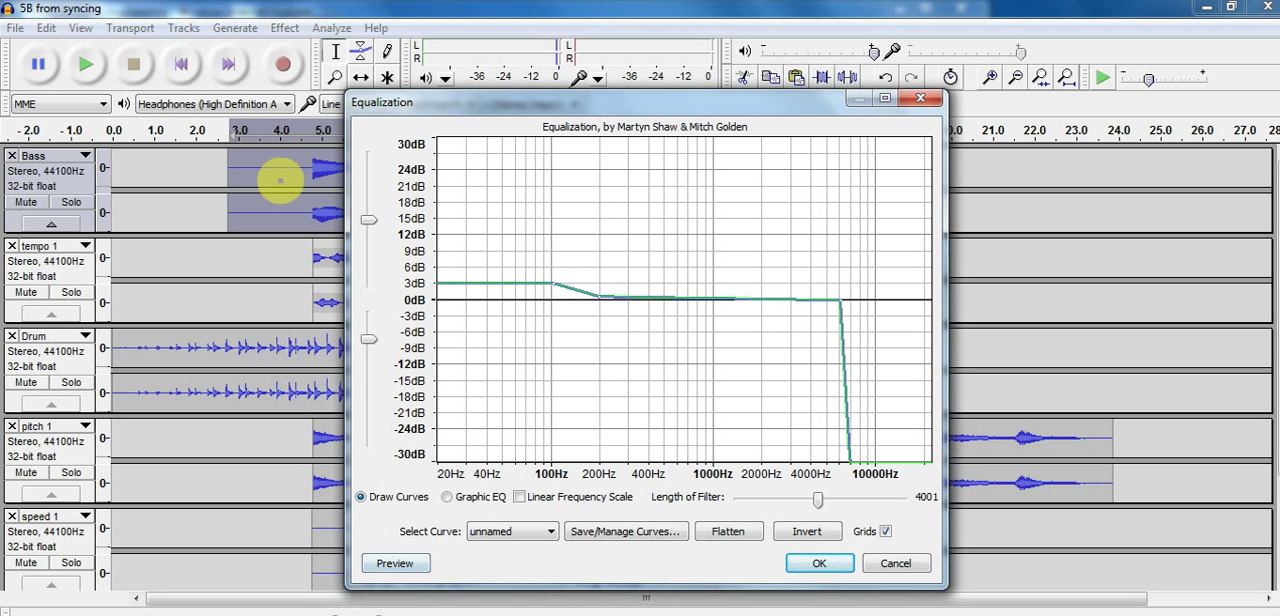
{"action": "left_click", "coordinate": [818, 566]}
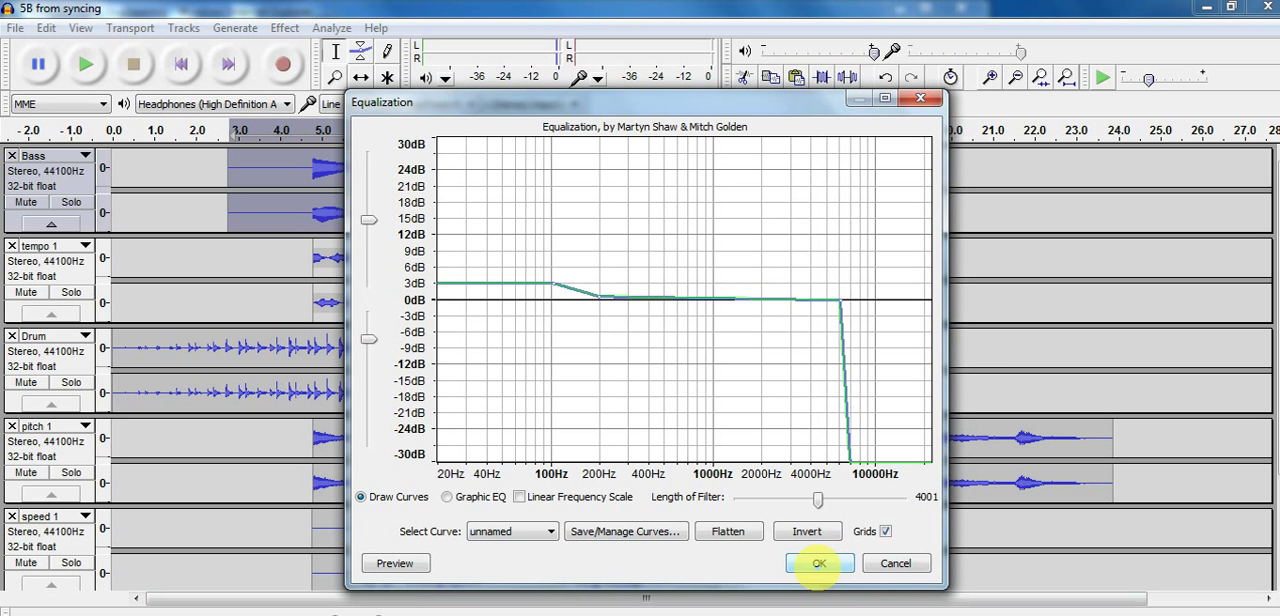
{"action": "left_click", "coordinate": [818, 563]}
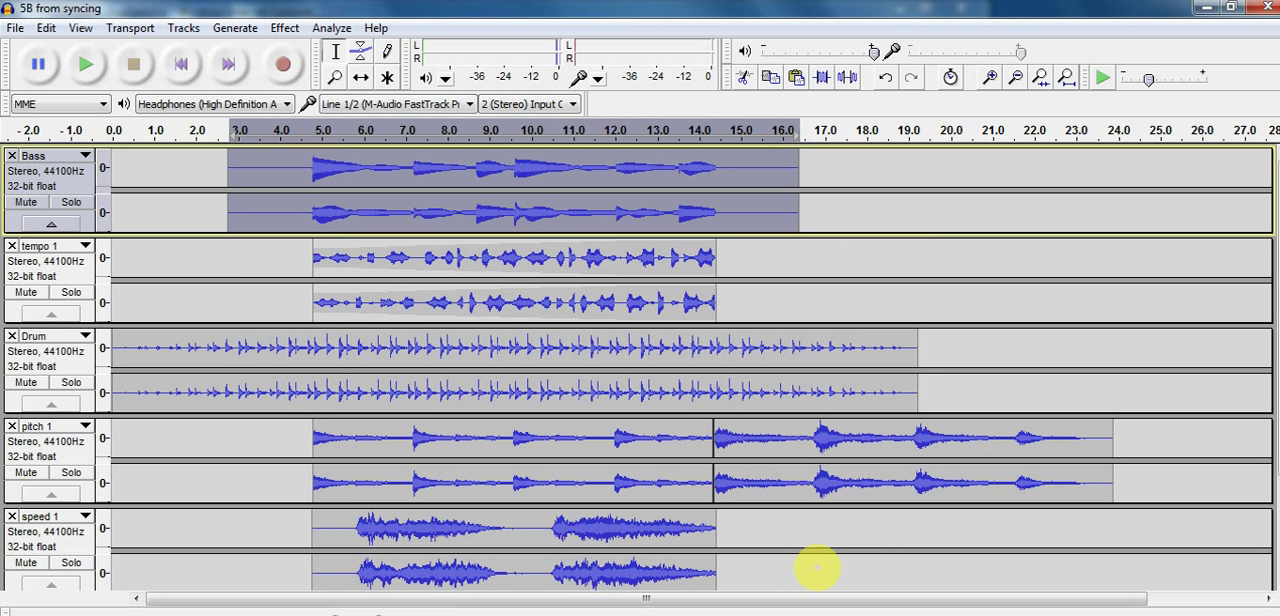
{"action": "key", "text": "space"}
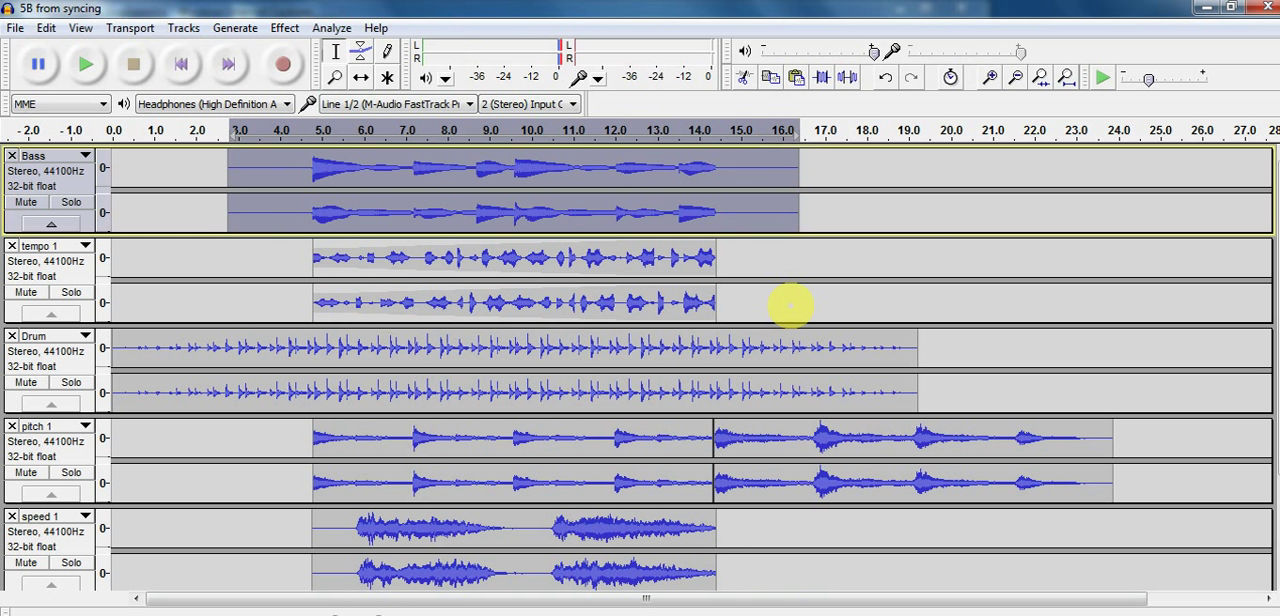
{"action": "left_click", "coordinate": [790, 305]}
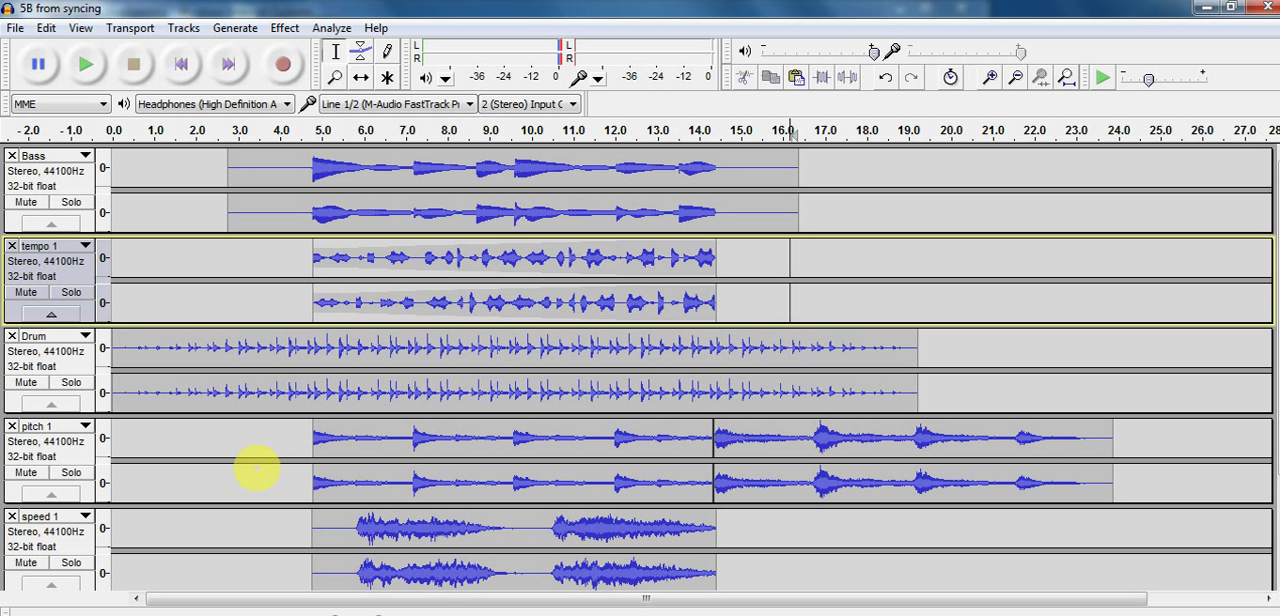
Apply Equalization with the Walkie-talkie curve to the entire pitch 1 track
{"action": "left_click", "coordinate": [251, 447]}
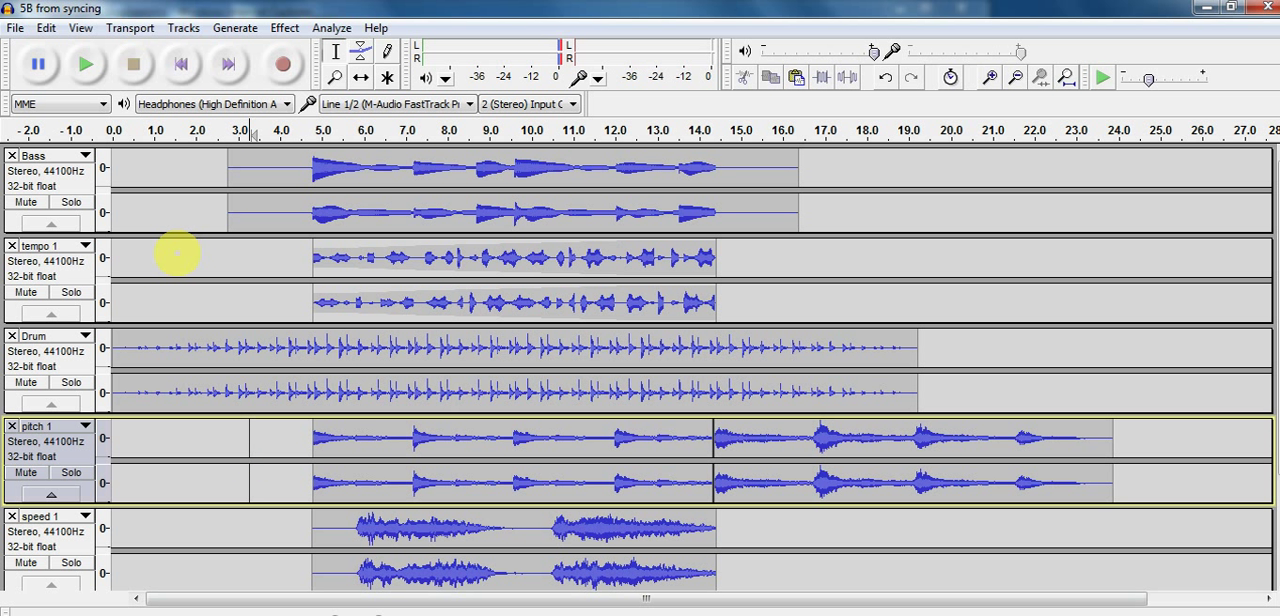
{"action": "key", "text": "Home"}
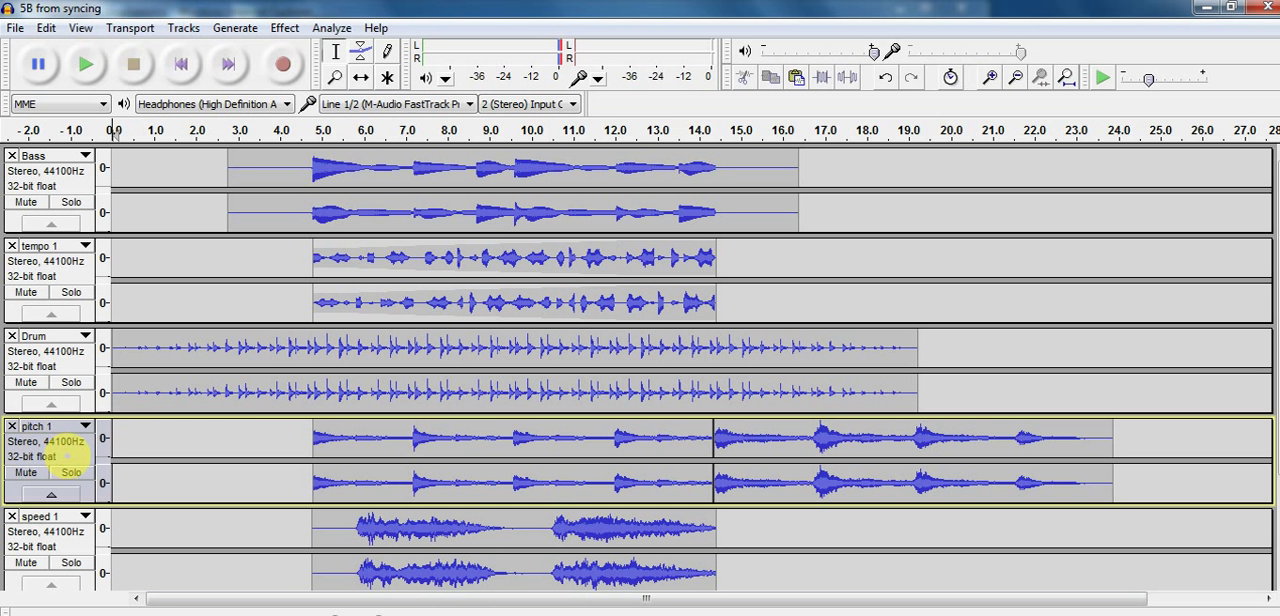
{"action": "left_click", "coordinate": [48, 446]}
{"action": "left_click", "coordinate": [284, 28]}
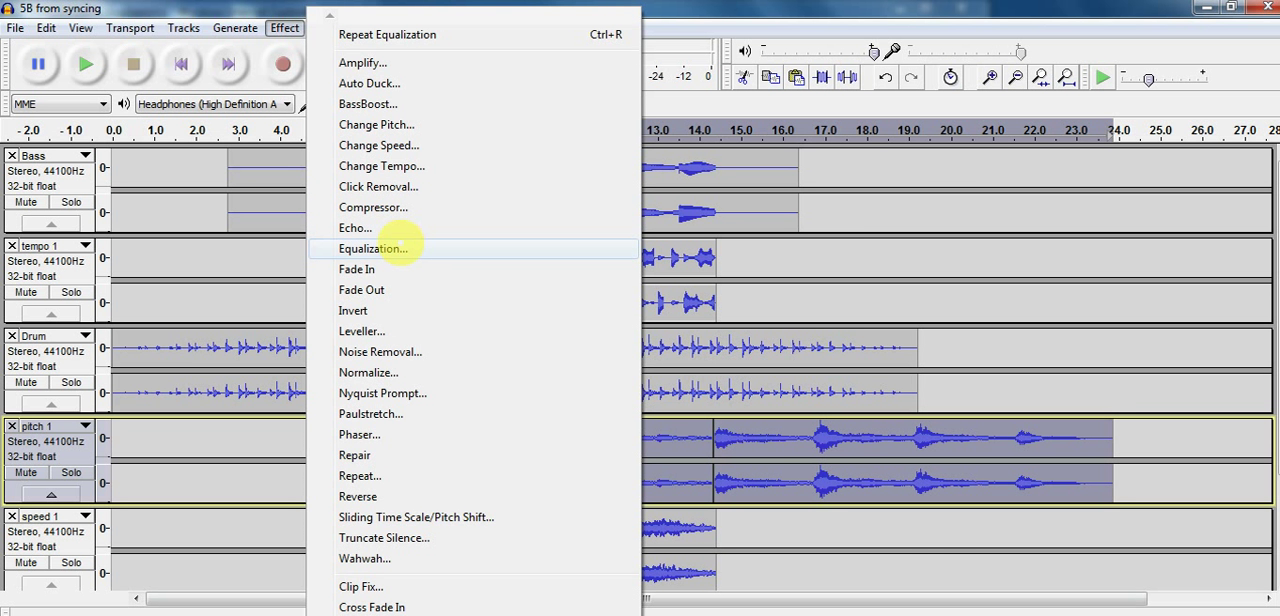
{"action": "left_click", "coordinate": [388, 246]}
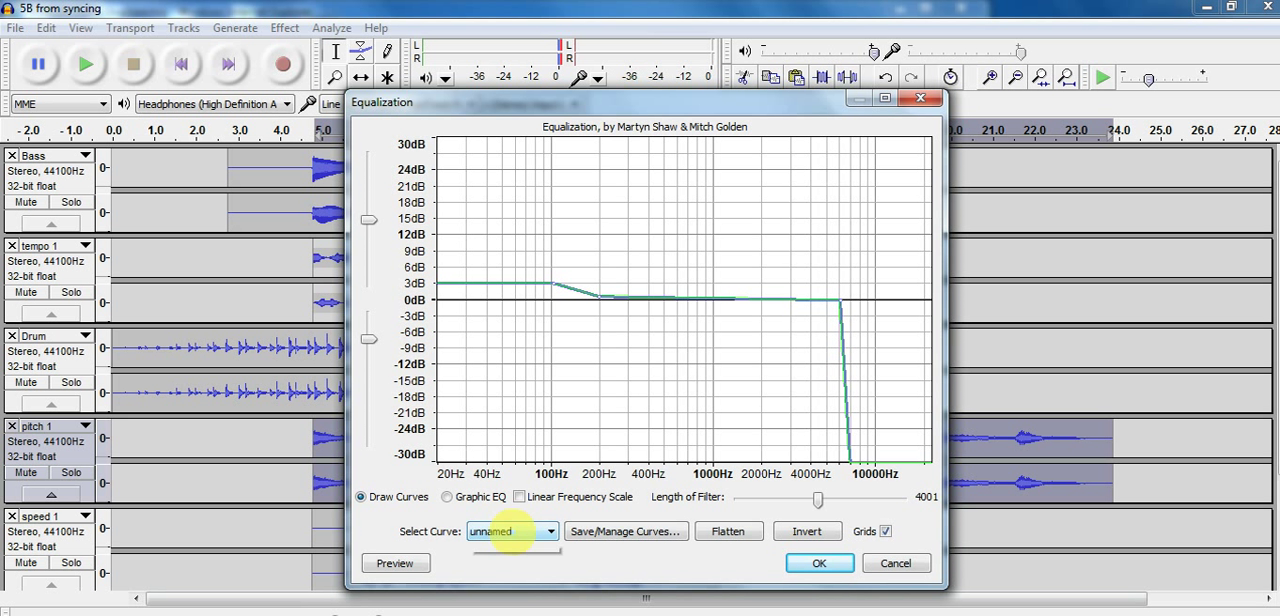
{"action": "left_click", "coordinate": [512, 532]}
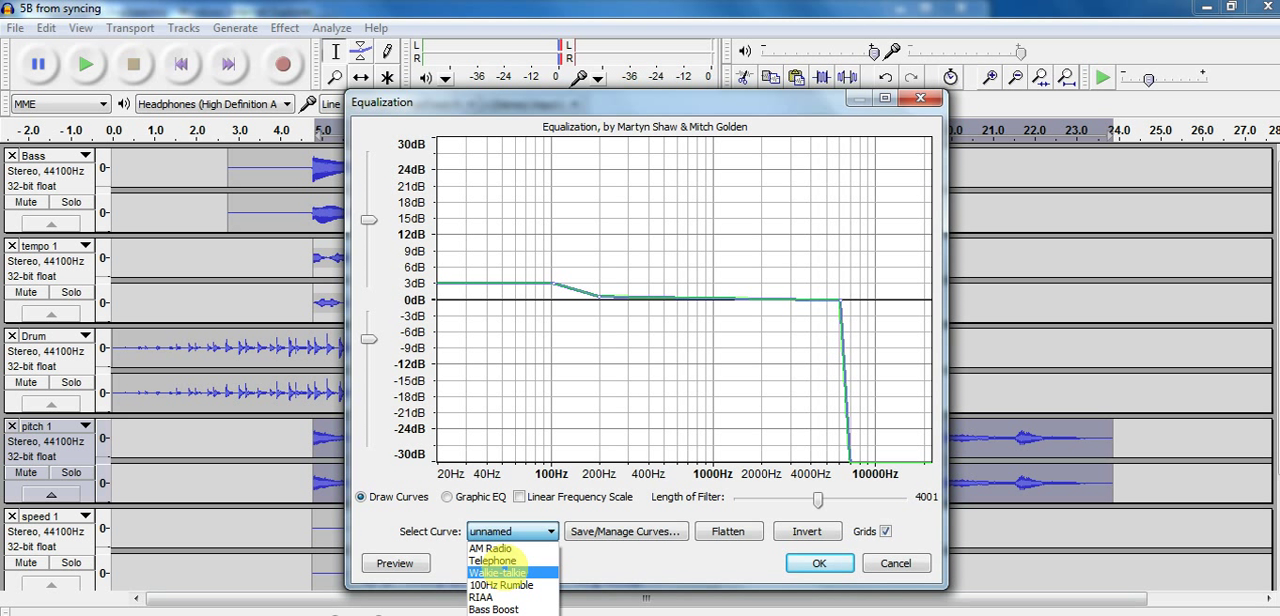
{"action": "left_click", "coordinate": [499, 572]}
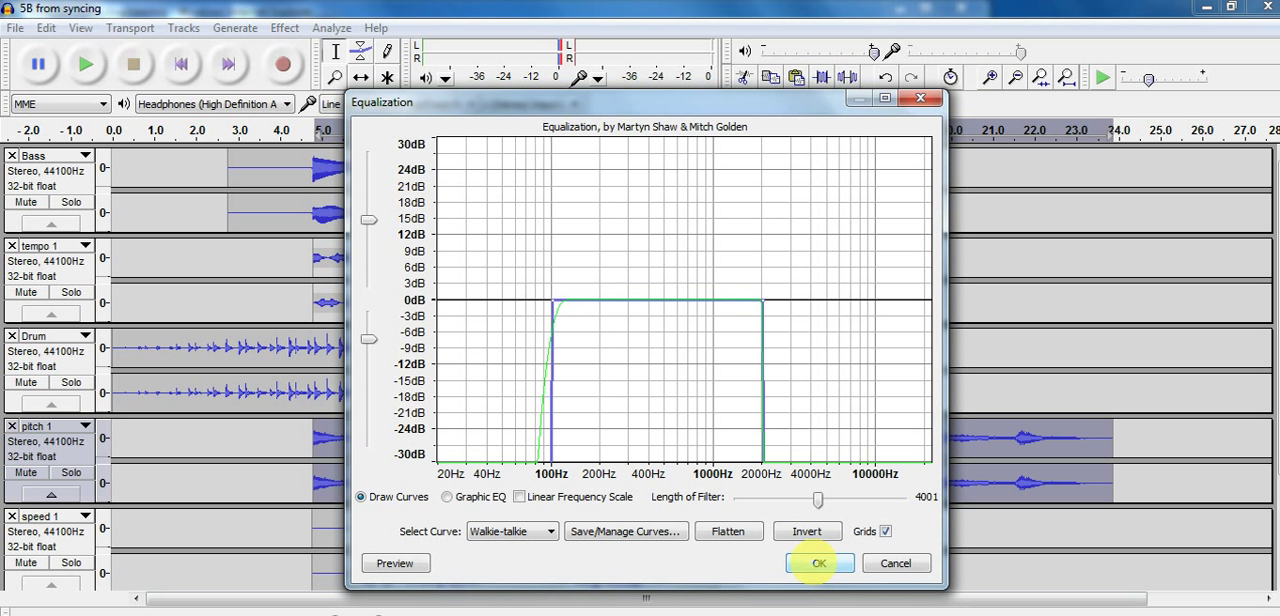
{"action": "left_click", "coordinate": [818, 563]}
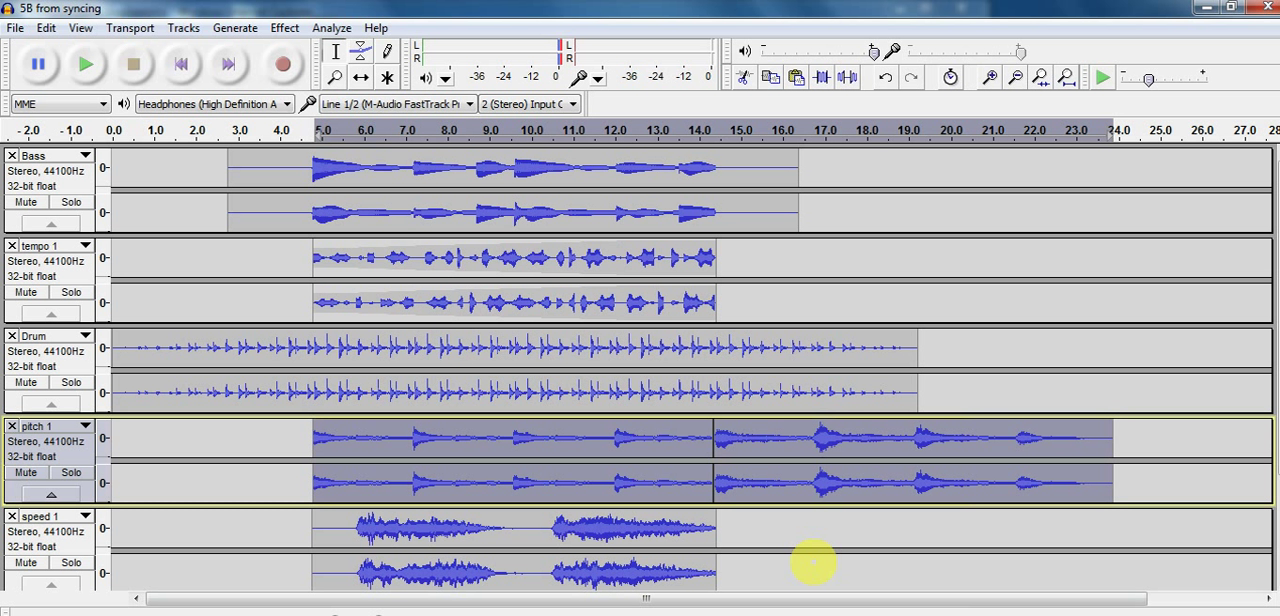
Play back the equalized pitch 1 audio and return the cursor to the start of the timeline
{"action": "key", "text": "space"}
{"action": "key", "text": "Left"}
{"action": "key", "text": "Left"}
{"action": "key", "text": "Left"}
{"action": "key", "text": "Left"}
{"action": "key", "text": "Left"}
{"action": "key", "text": "Left"}
{"action": "key", "text": "Left"}
{"action": "key", "text": "Left"}
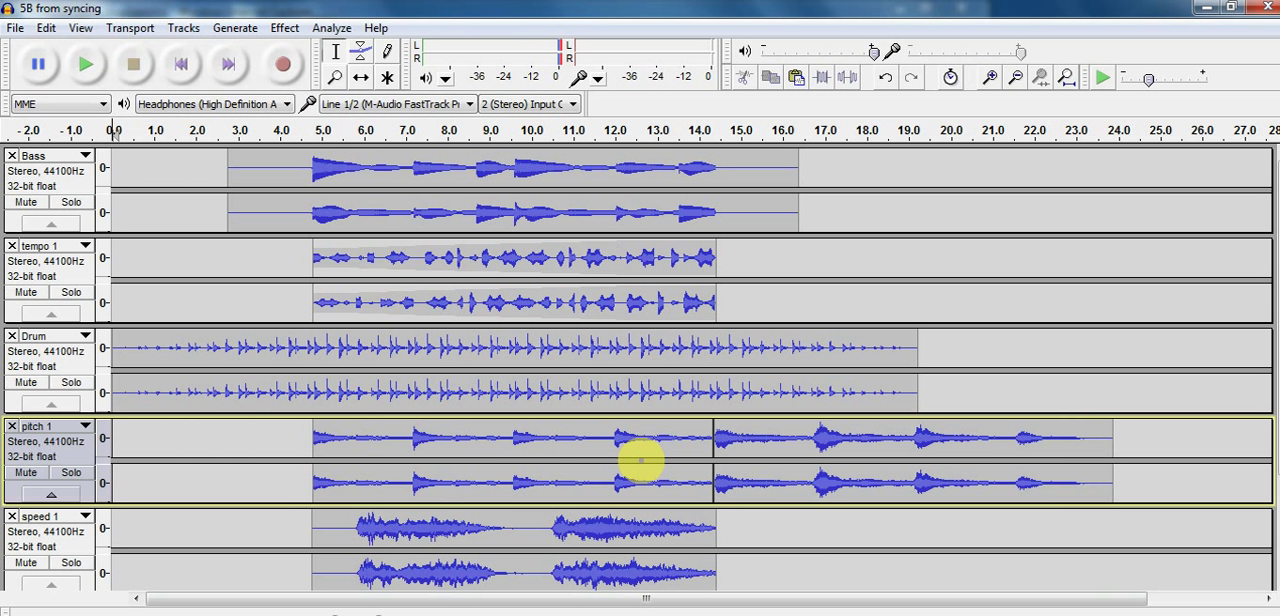
Pan the Bass track slightly left and the pitch 1 track partly right in the Mixer Board, then close it
{"action": "scroll", "coordinate": [640, 460], "scroll_direction": "down", "scroll_amount": 2}
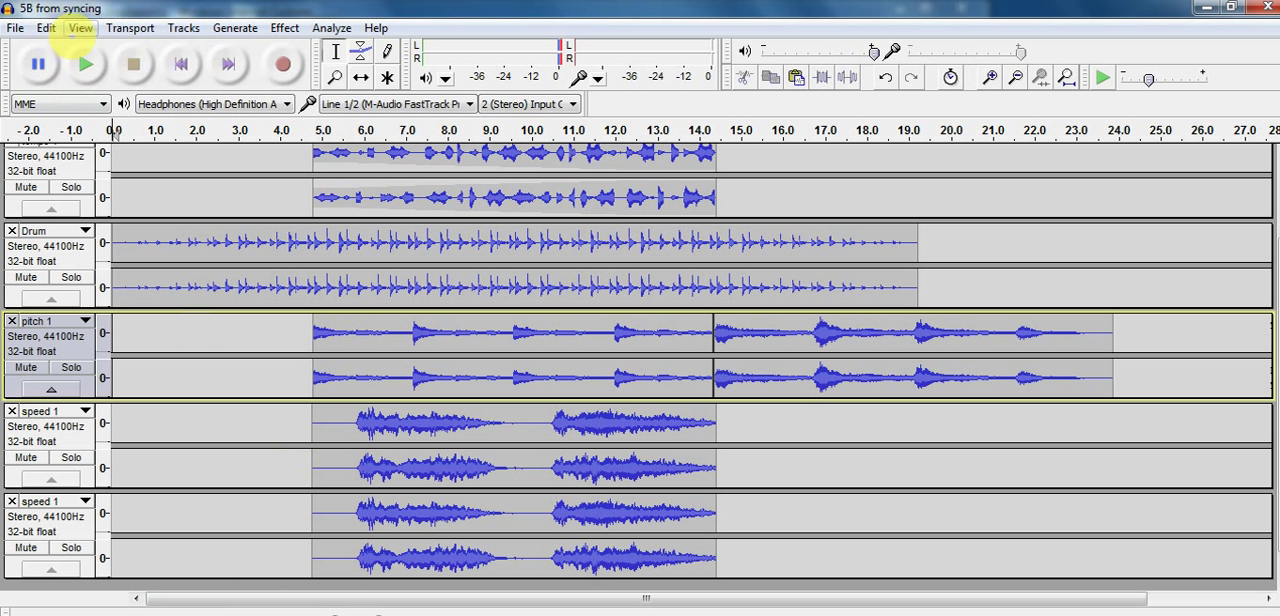
{"action": "left_click", "coordinate": [45, 26]}
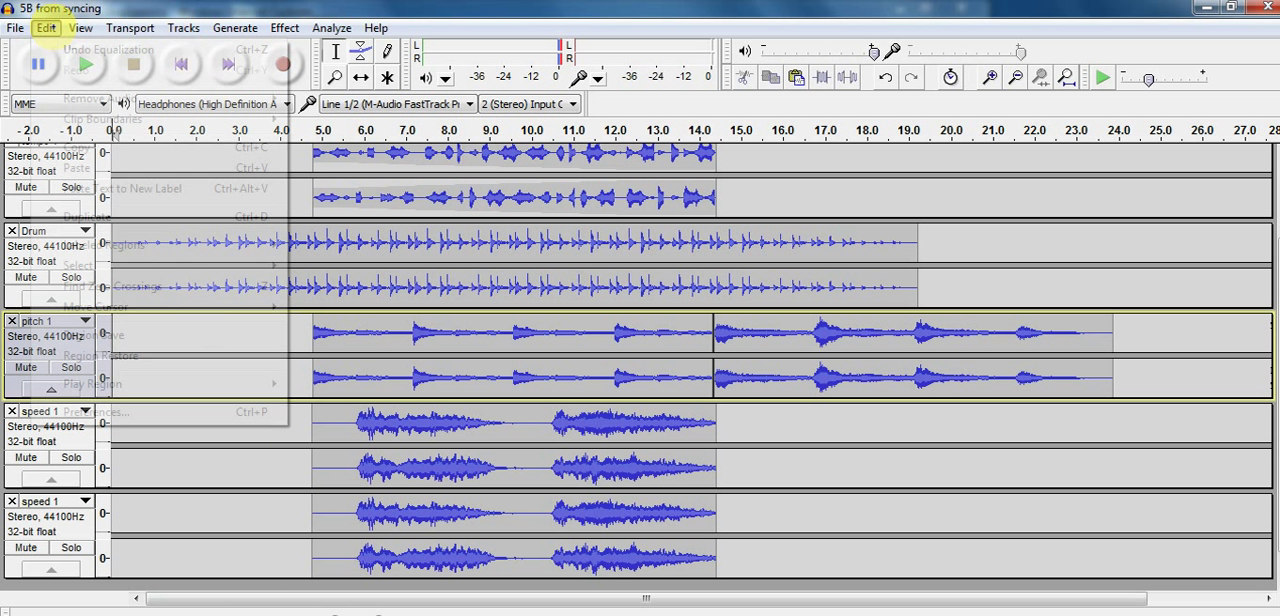
{"action": "mouse_move", "coordinate": [80, 27]}
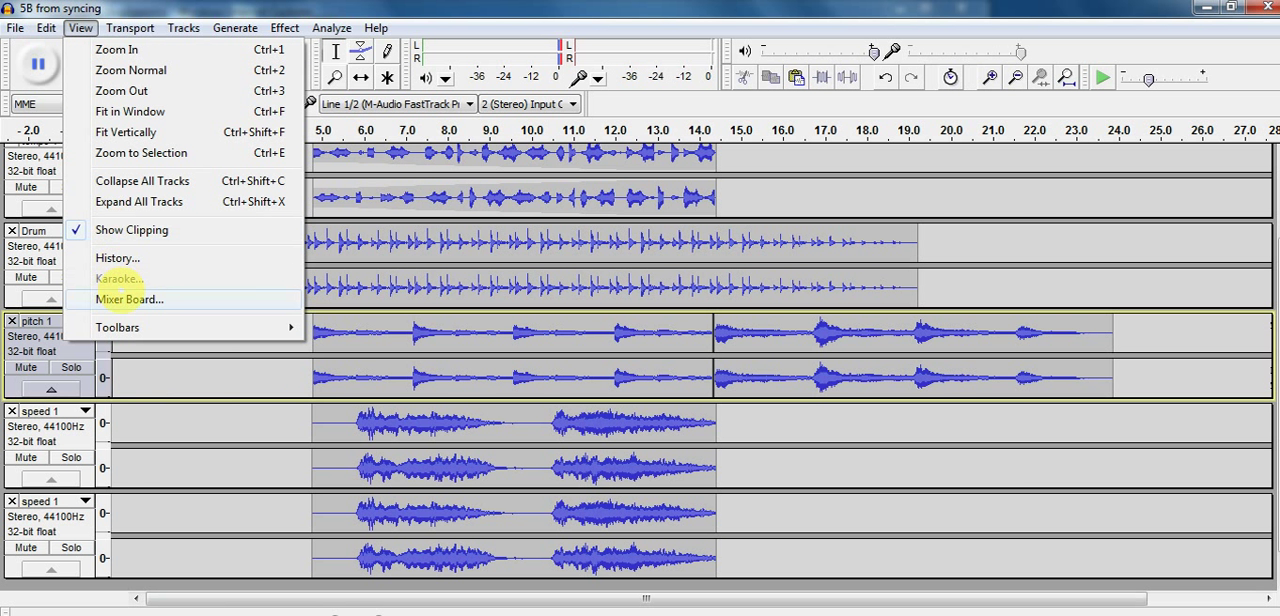
{"action": "left_click", "coordinate": [125, 298]}
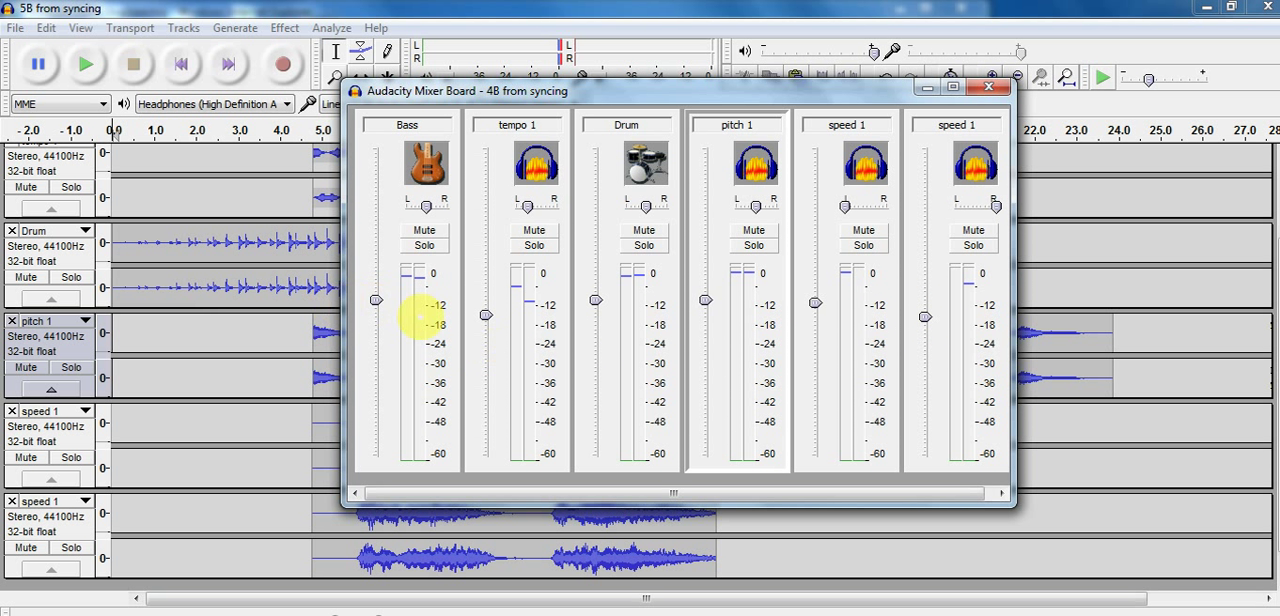
{"action": "left_click_drag", "start_coordinate": [424, 206], "coordinate": [418, 206]}
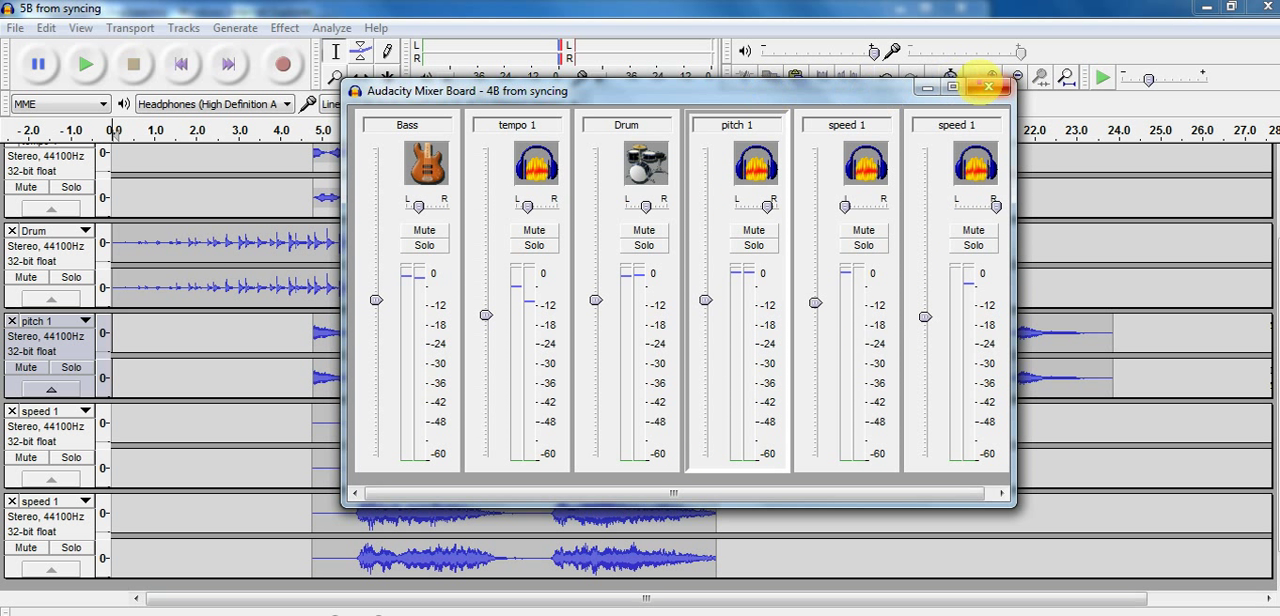
{"action": "left_click", "coordinate": [988, 87]}
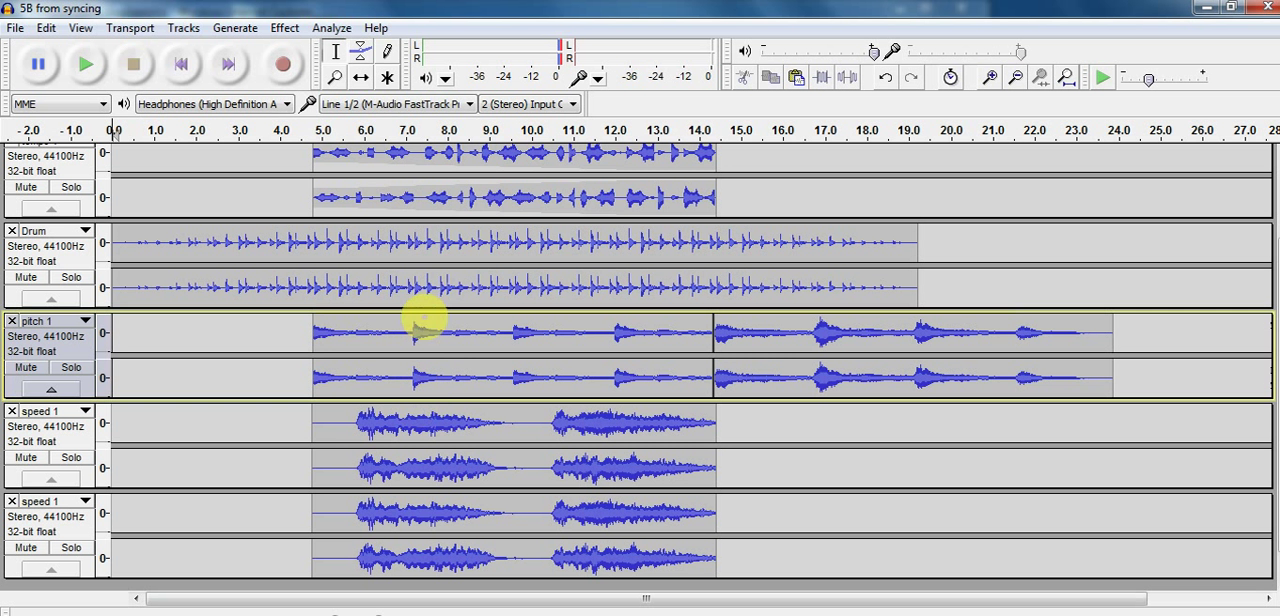
{"action": "left_click", "coordinate": [425, 249]}
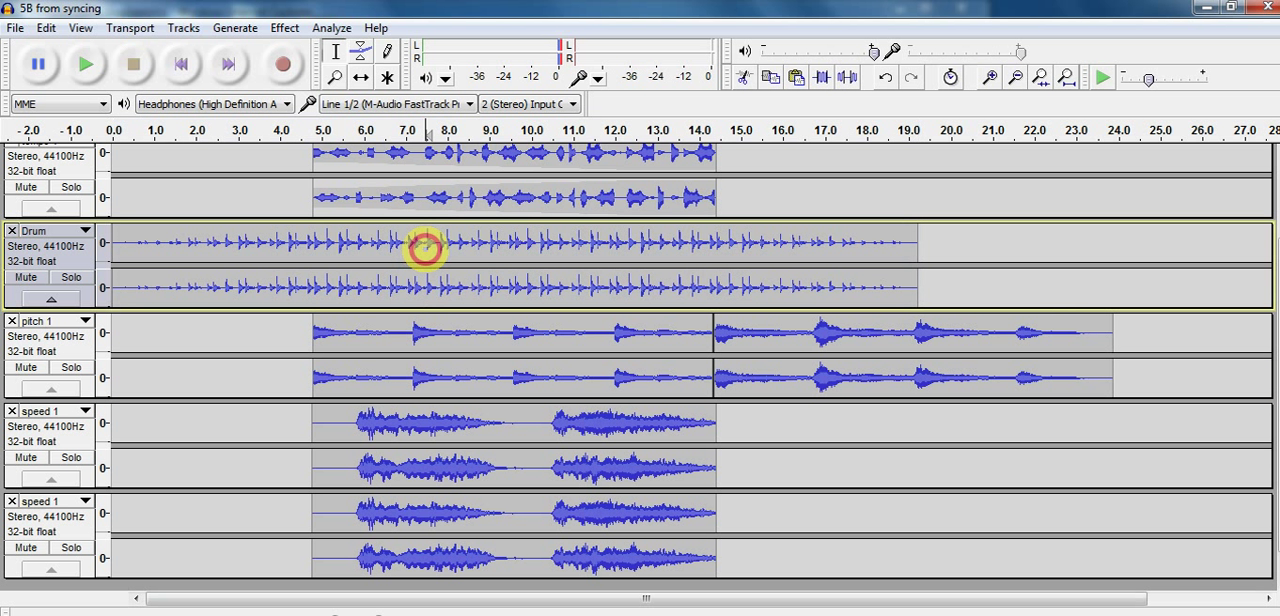
{"action": "double_click", "coordinate": [425, 249]}
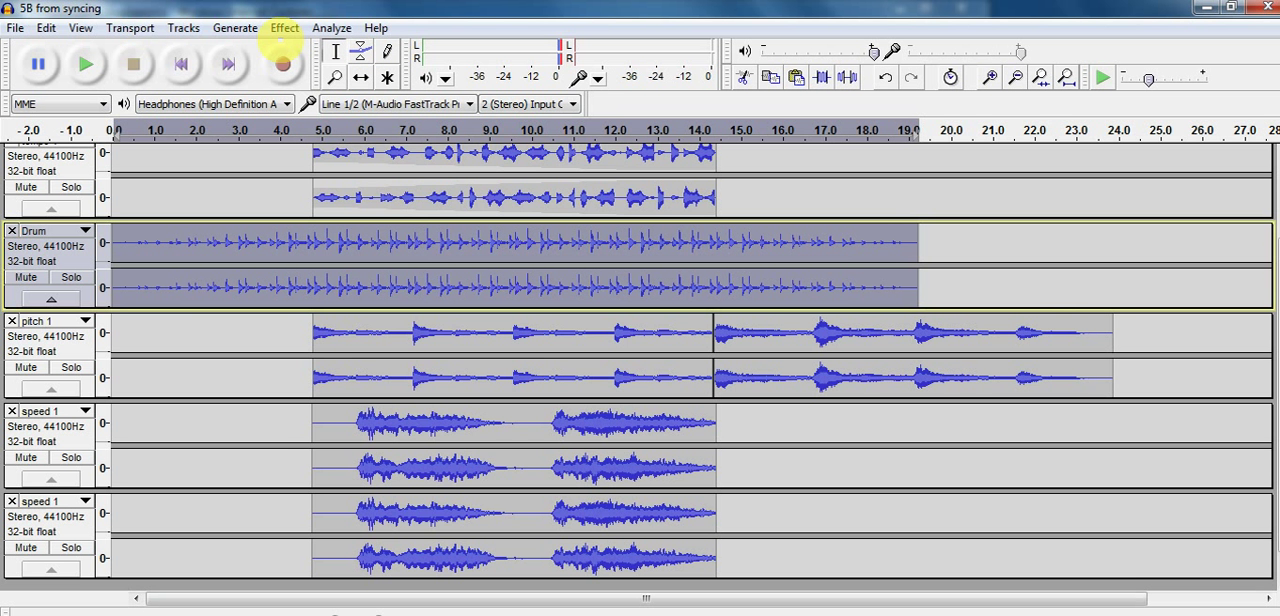
{"action": "left_click", "coordinate": [284, 28]}
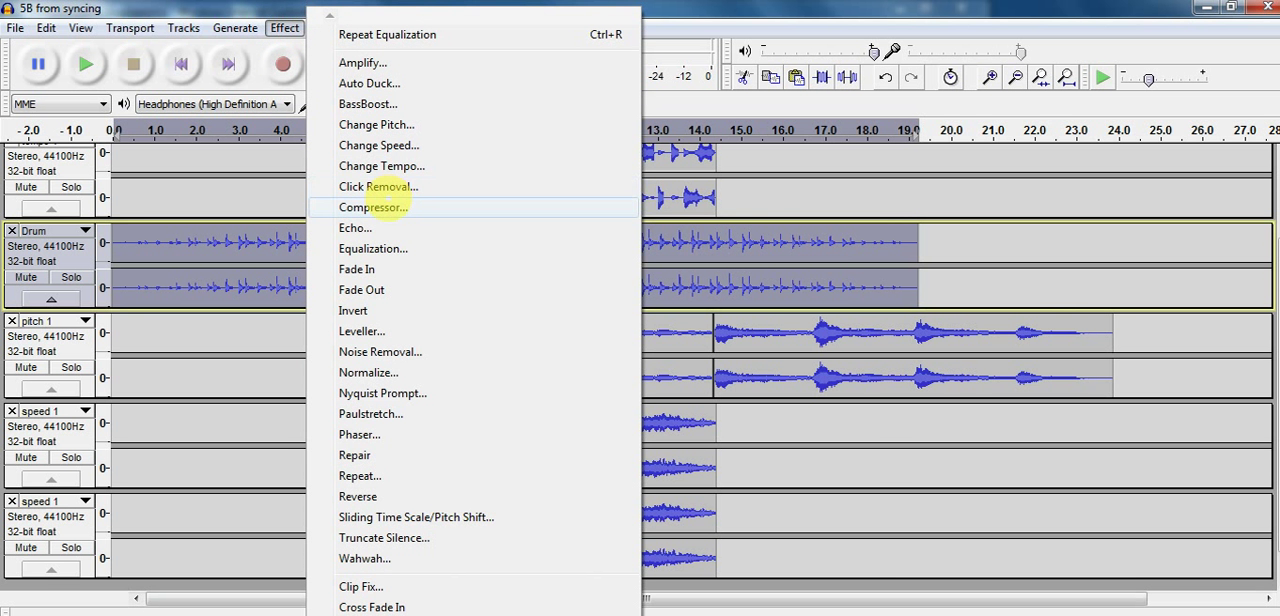
{"action": "left_click", "coordinate": [373, 207]}
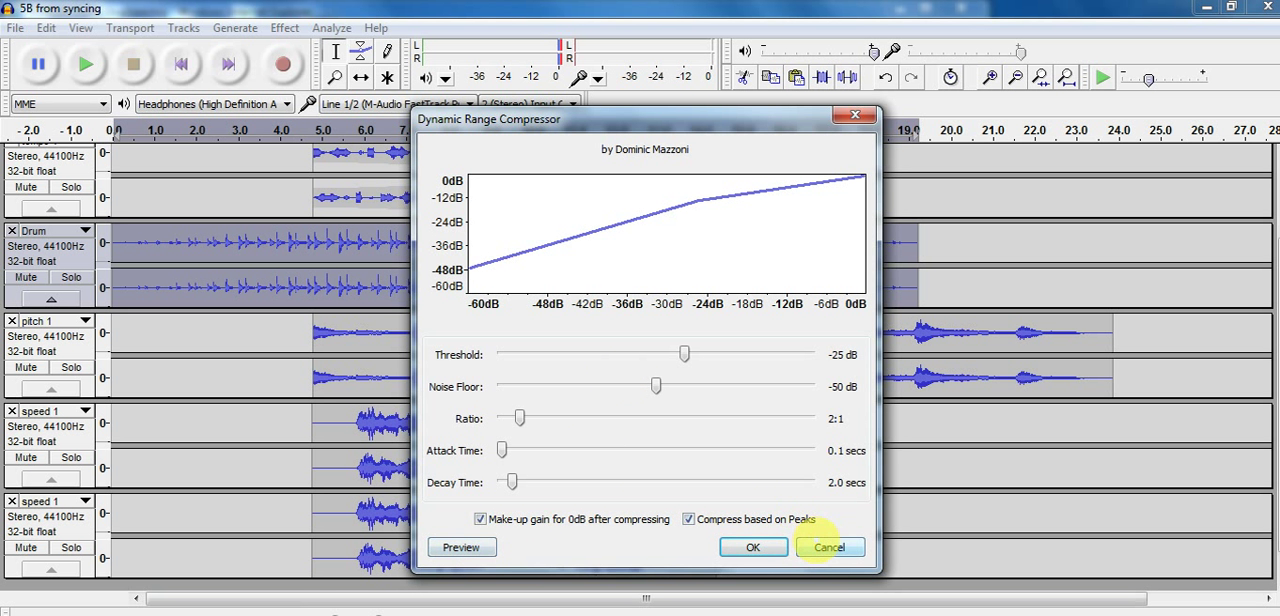
{"action": "left_click", "coordinate": [818, 545]}
Preview the Compressor effect on the Drum track section from about 7.2 to 11.3 seconds, then close it without applying
{"action": "left_click", "coordinate": [418, 238]}
{"action": "left_click_drag", "start_coordinate": [432, 240], "coordinate": [586, 262]}
{"action": "left_click", "coordinate": [287, 28]}
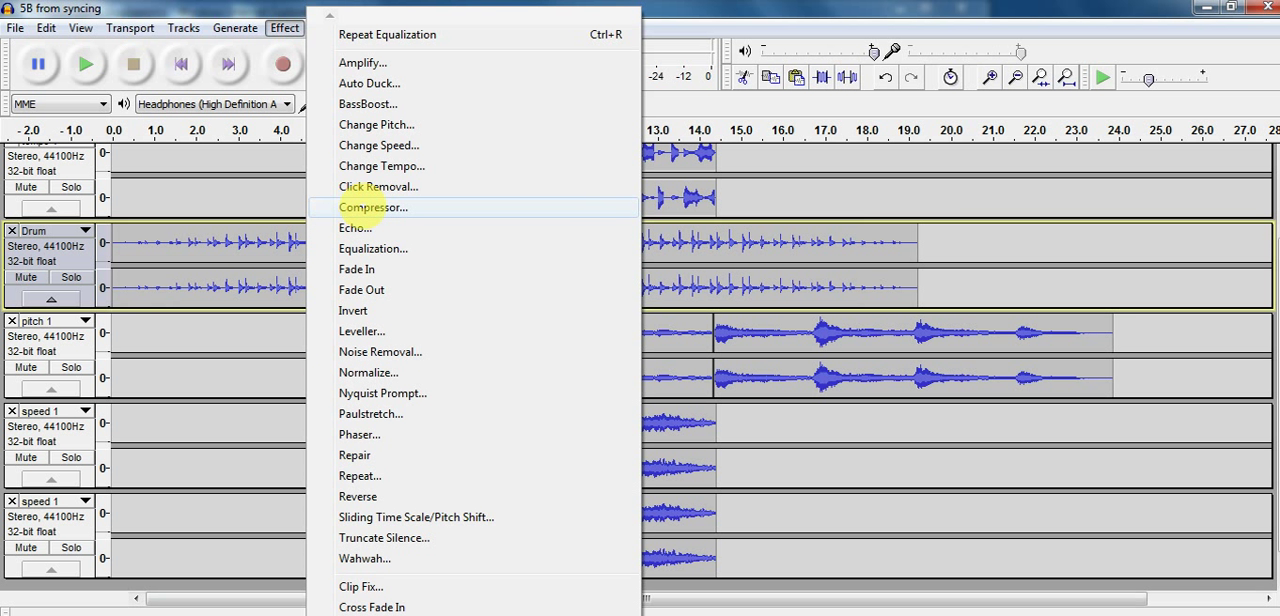
{"action": "left_click", "coordinate": [372, 207]}
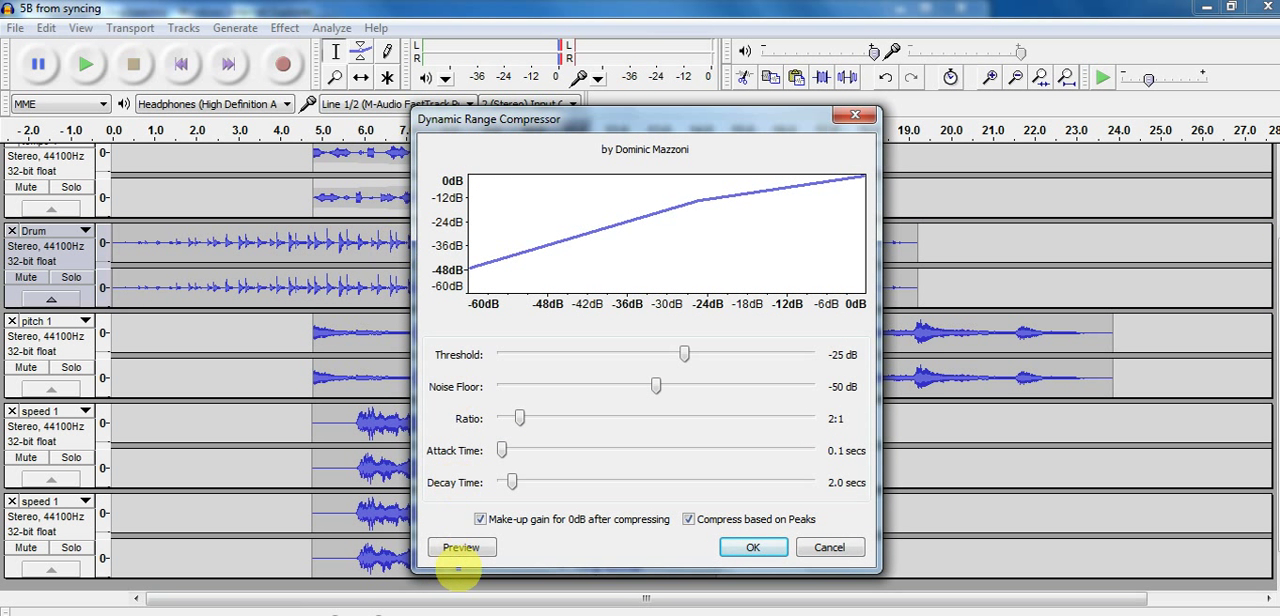
{"action": "left_click", "coordinate": [460, 550]}
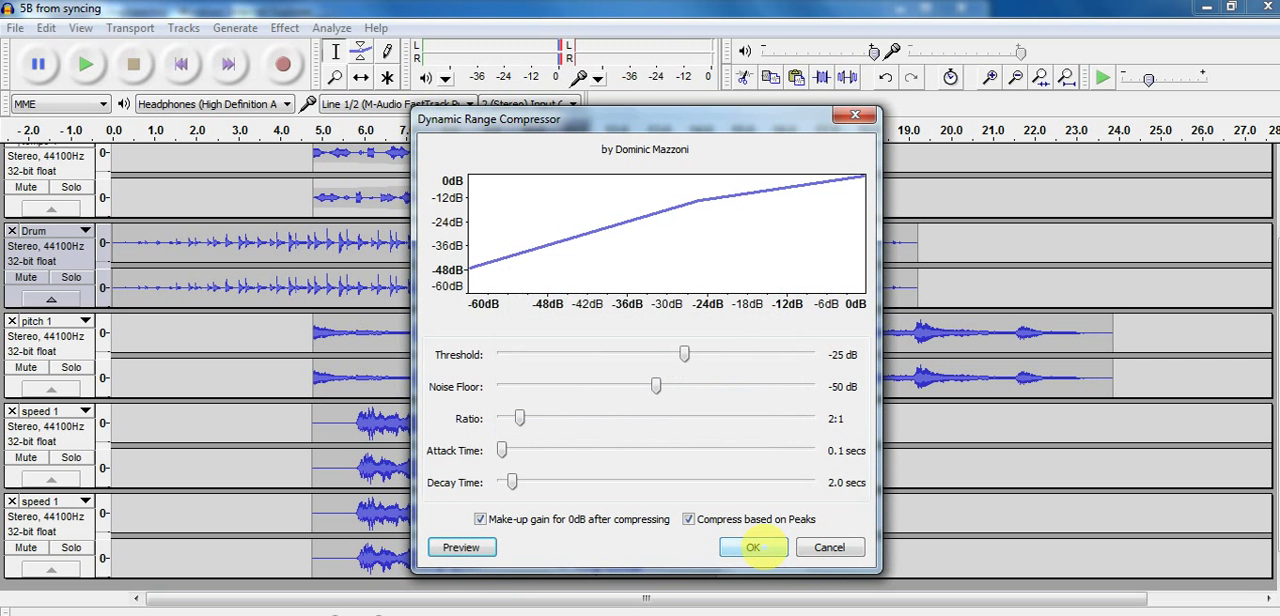
{"action": "left_click", "coordinate": [838, 548]}
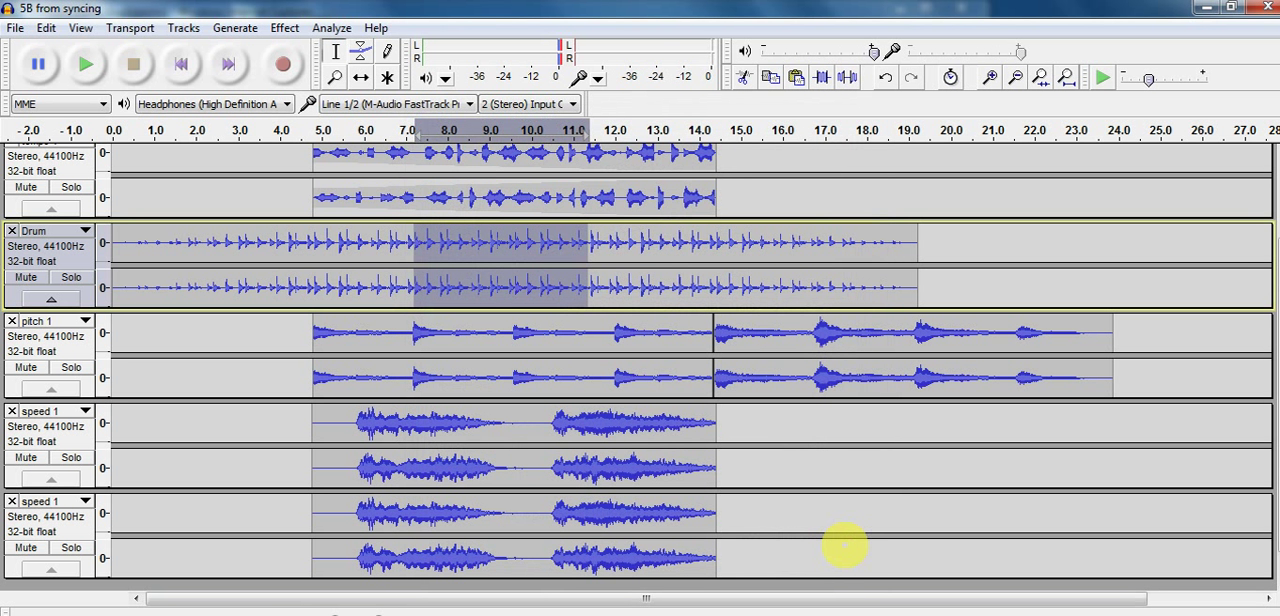
Apply the Compressor to the entire Drum track with a -25 dB threshold, -50 dB noise floor and 2:1 ratio
{"action": "left_click", "coordinate": [57, 251]}
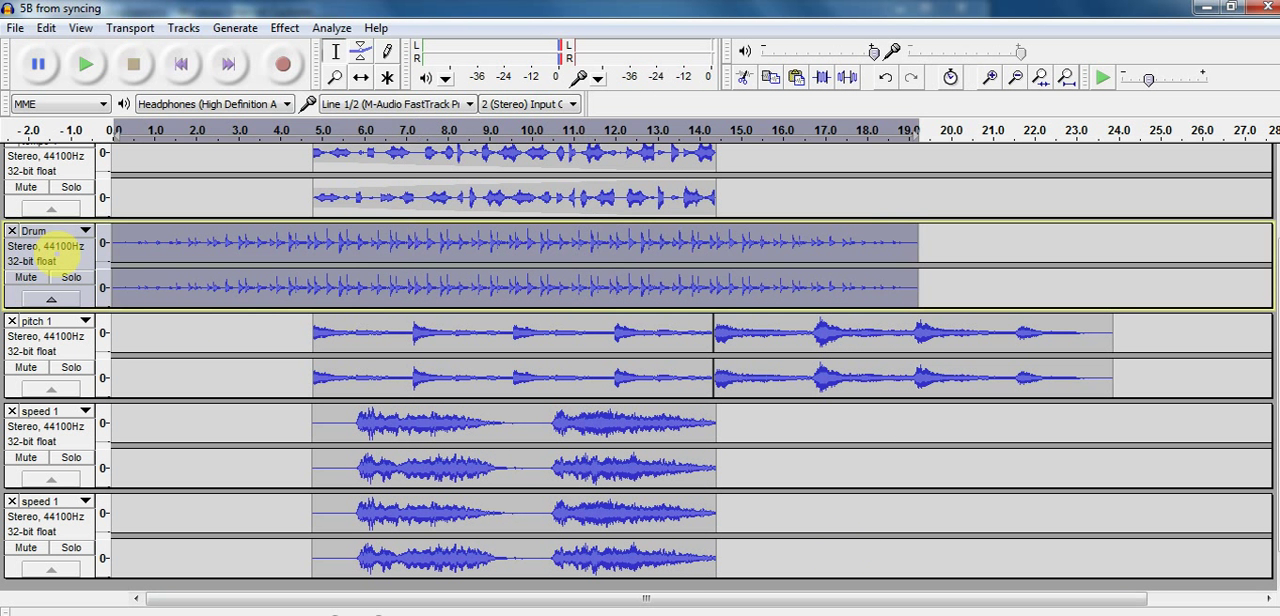
{"action": "left_click", "coordinate": [285, 28]}
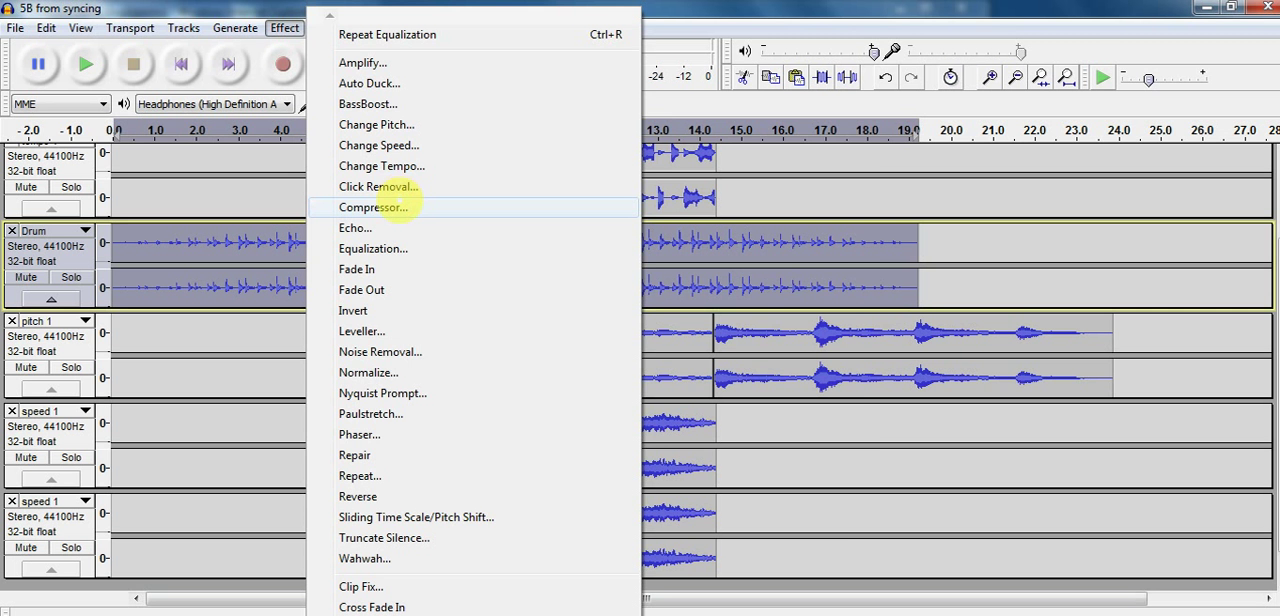
{"action": "left_click", "coordinate": [400, 204]}
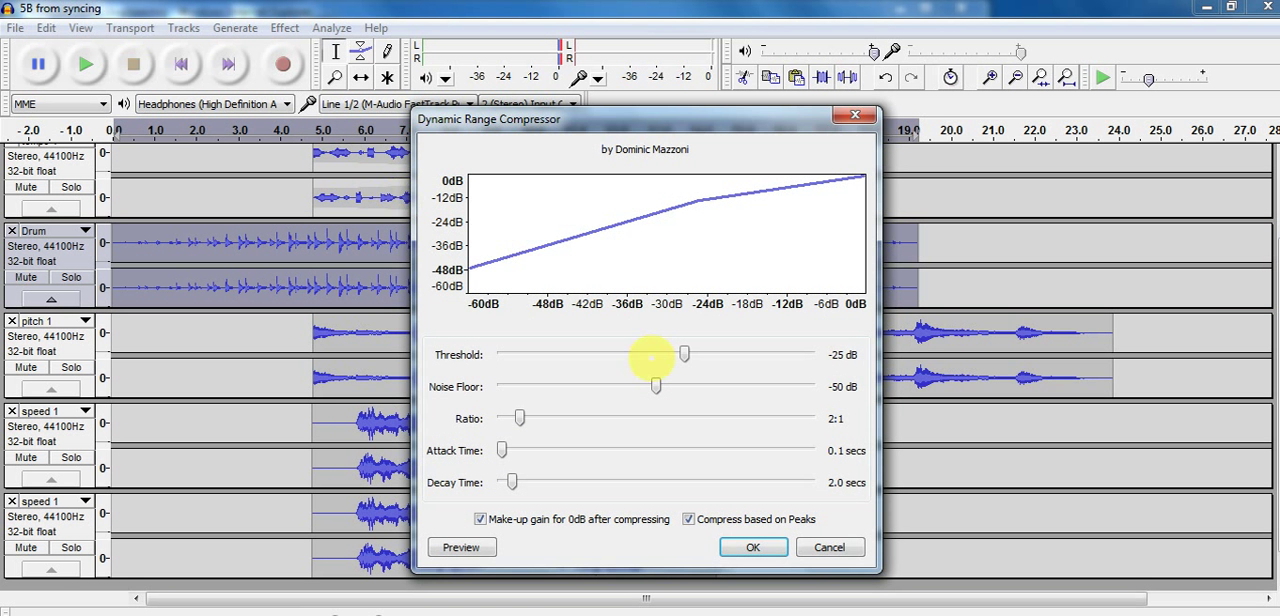
{"action": "left_click", "coordinate": [752, 546]}
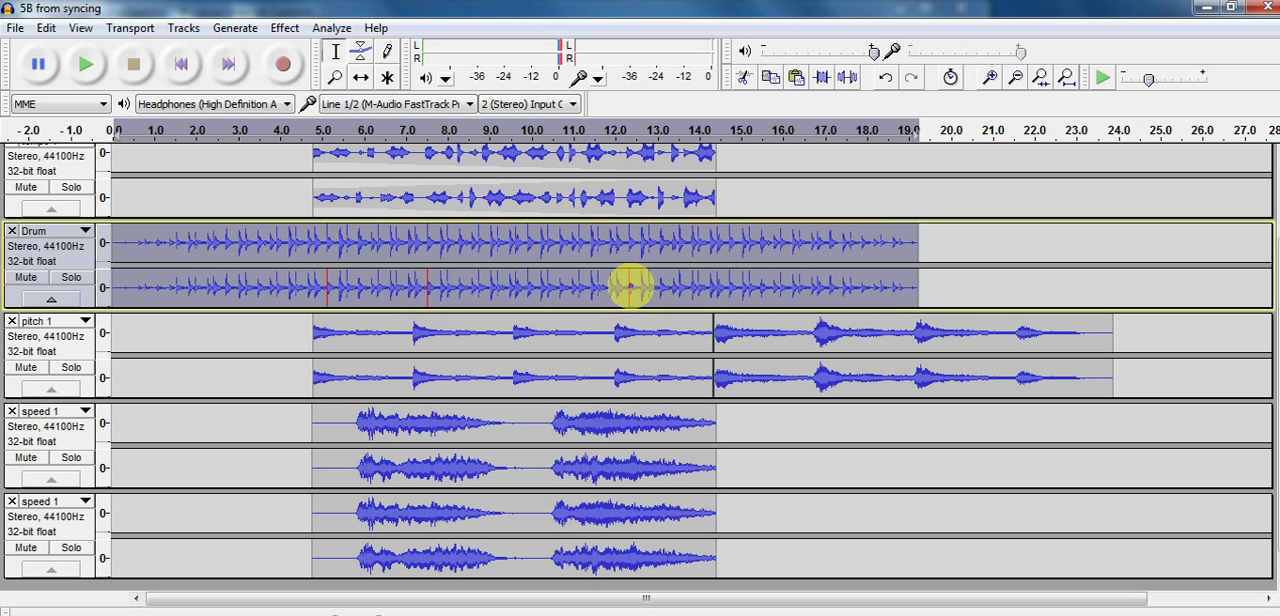
Check the Show Clipping display option, then play the project from the start of the compressed Drum track
{"action": "left_click", "coordinate": [629, 287]}
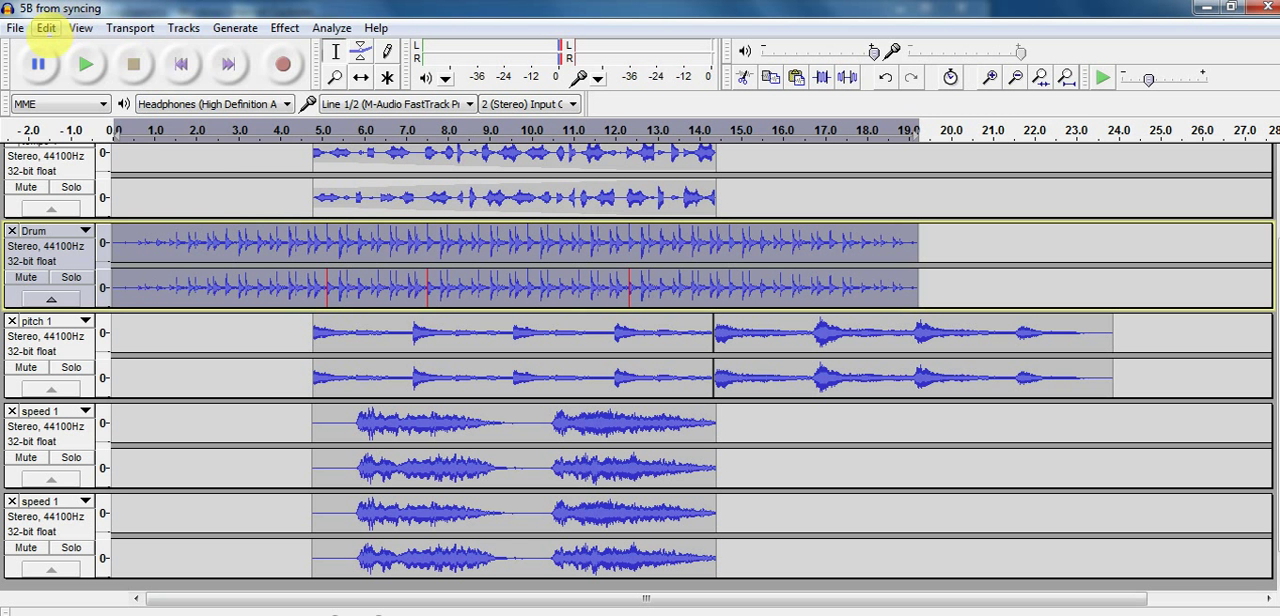
{"action": "left_click", "coordinate": [46, 27]}
{"action": "mouse_move", "coordinate": [15, 28]}
{"action": "mouse_move", "coordinate": [80, 28]}
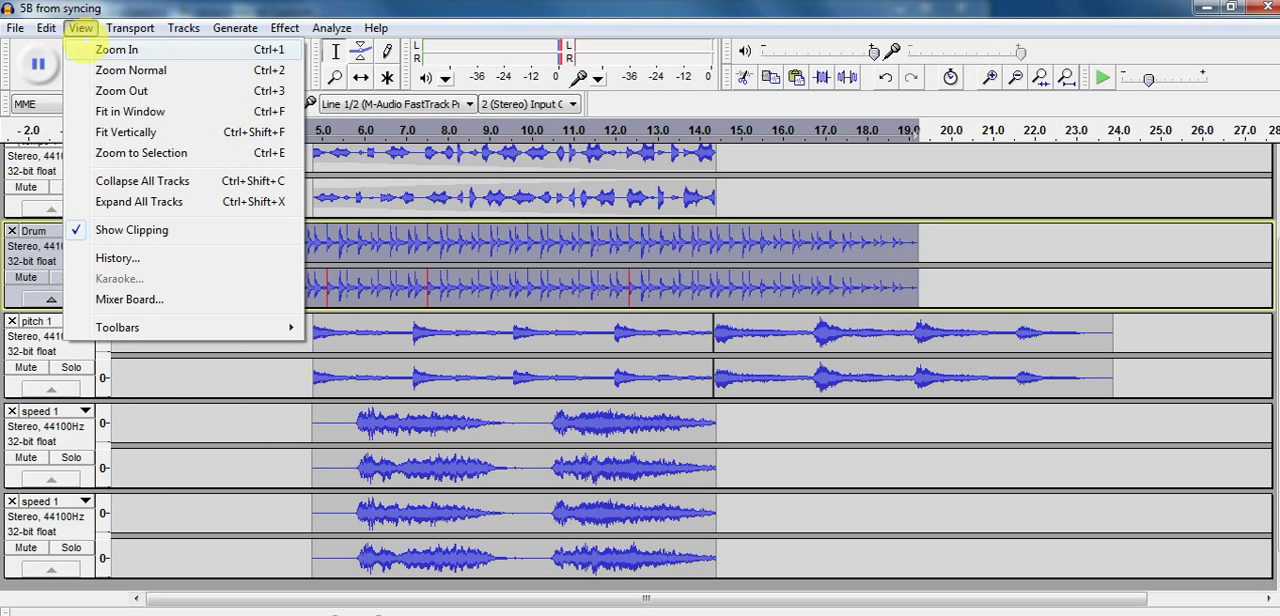
{"action": "left_click", "coordinate": [201, 378]}
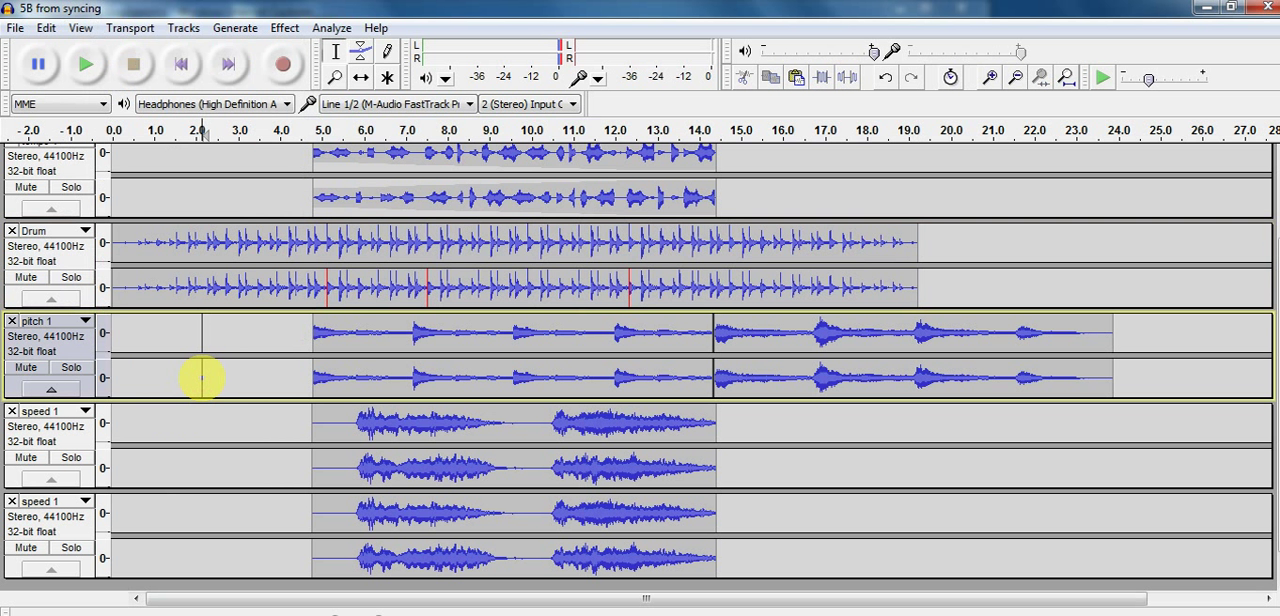
{"action": "left_click", "coordinate": [119, 251]}
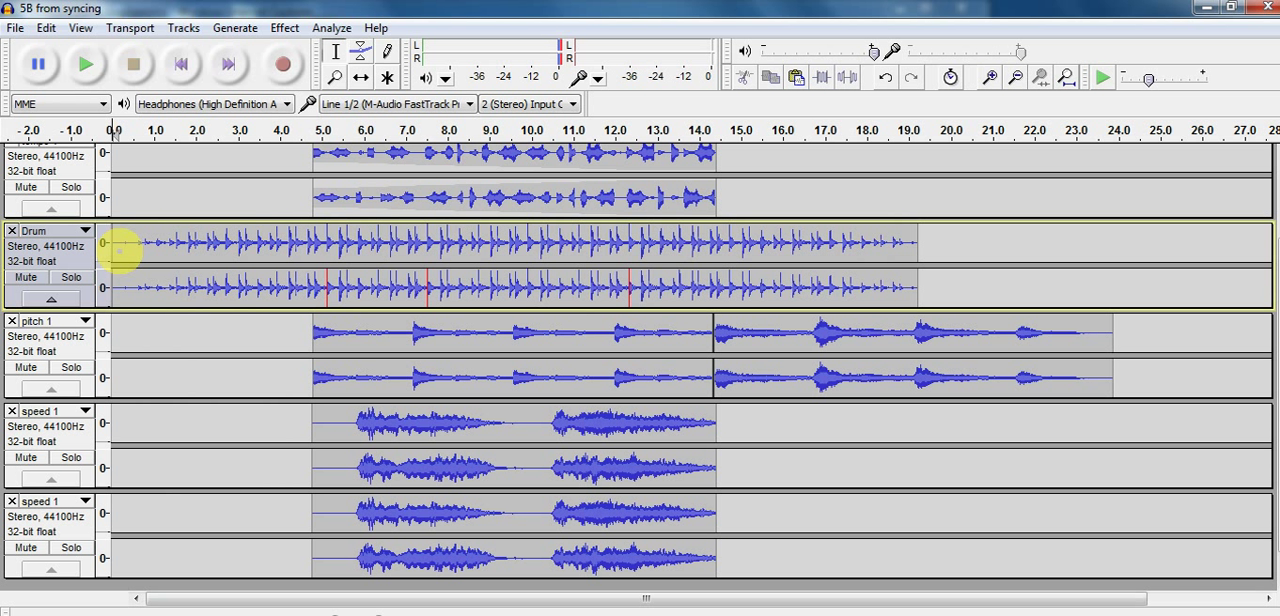
{"action": "key", "text": "space"}
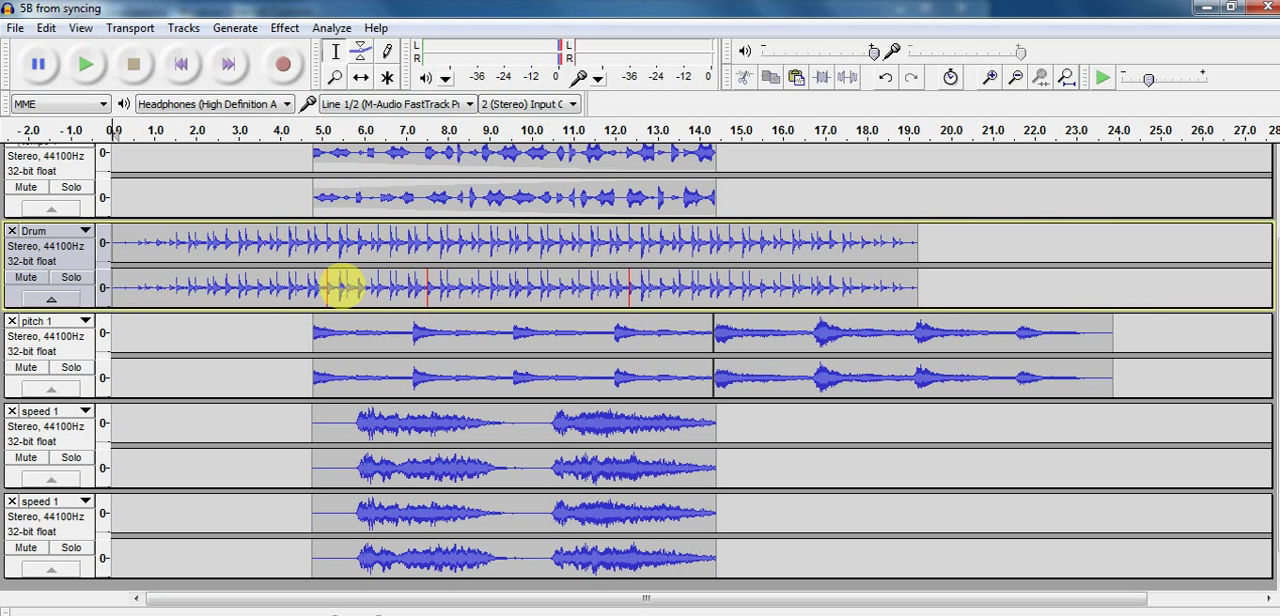
{"action": "left_click_drag", "start_coordinate": [303, 283], "coordinate": [688, 300]}
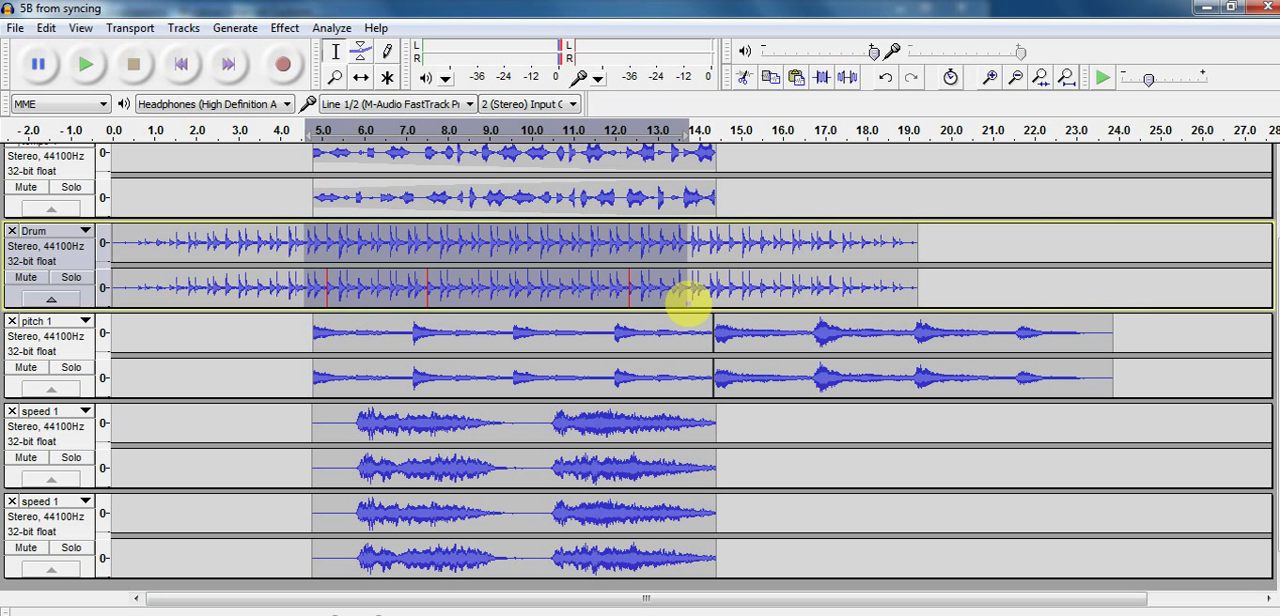
{"action": "left_click", "coordinate": [285, 27]}
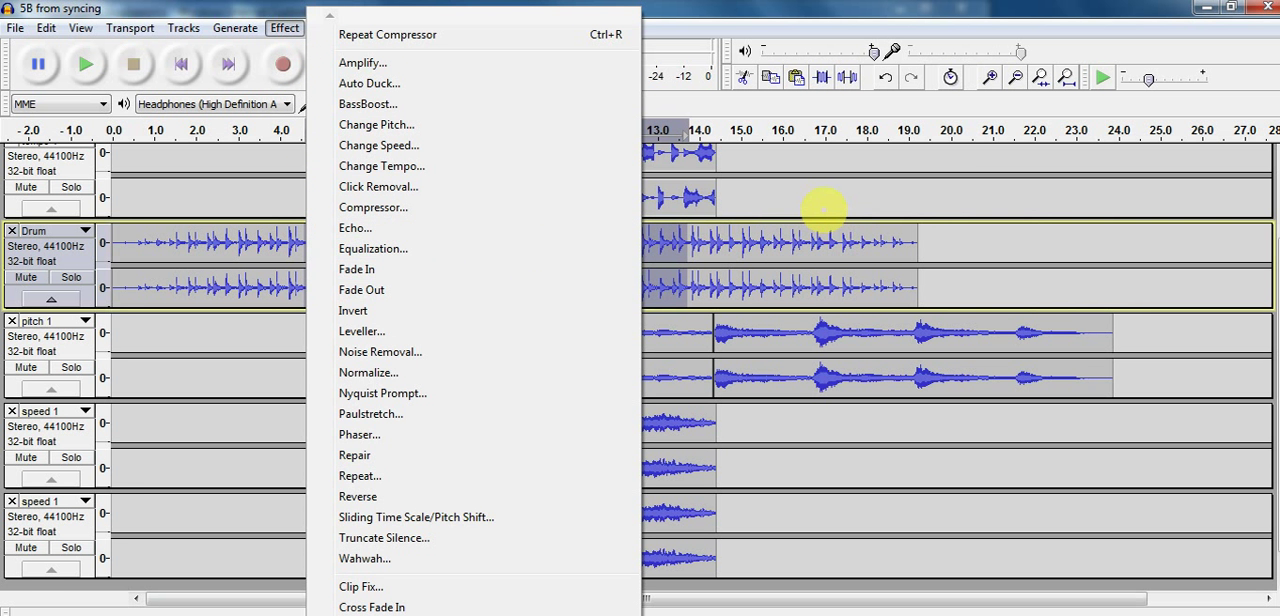
{"action": "left_click", "coordinate": [823, 210]}
{"action": "scroll", "coordinate": [607, 284], "scroll_direction": "up", "scroll_amount": 1}
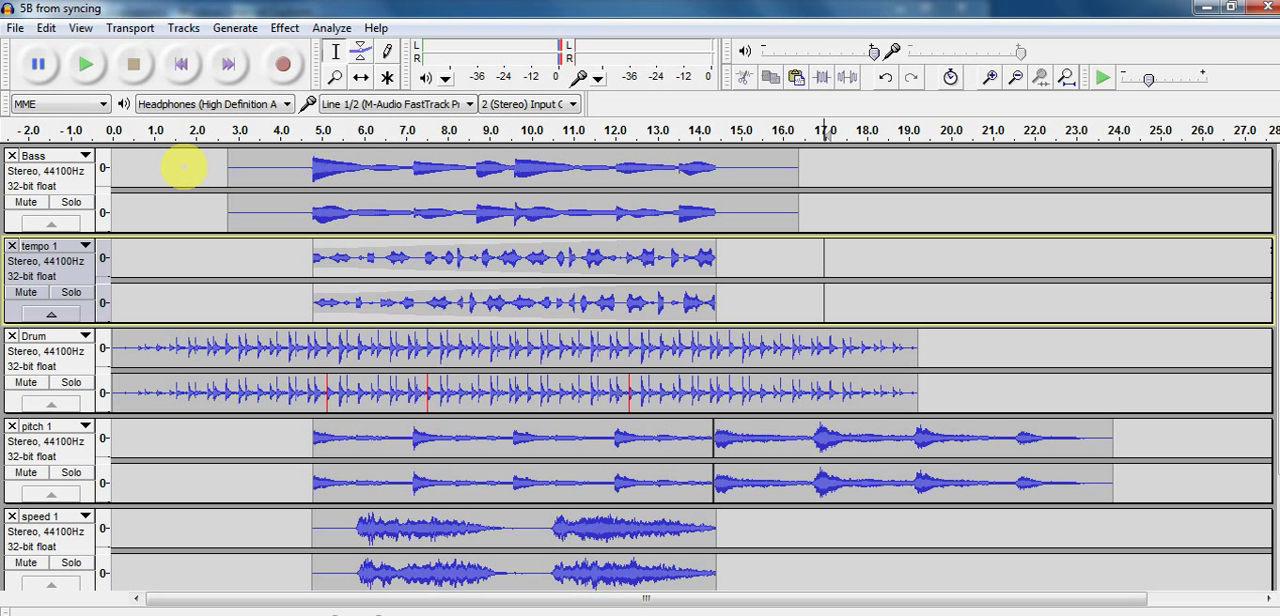
{"action": "left_click", "coordinate": [285, 28]}
{"action": "left_click", "coordinate": [190, 289]}
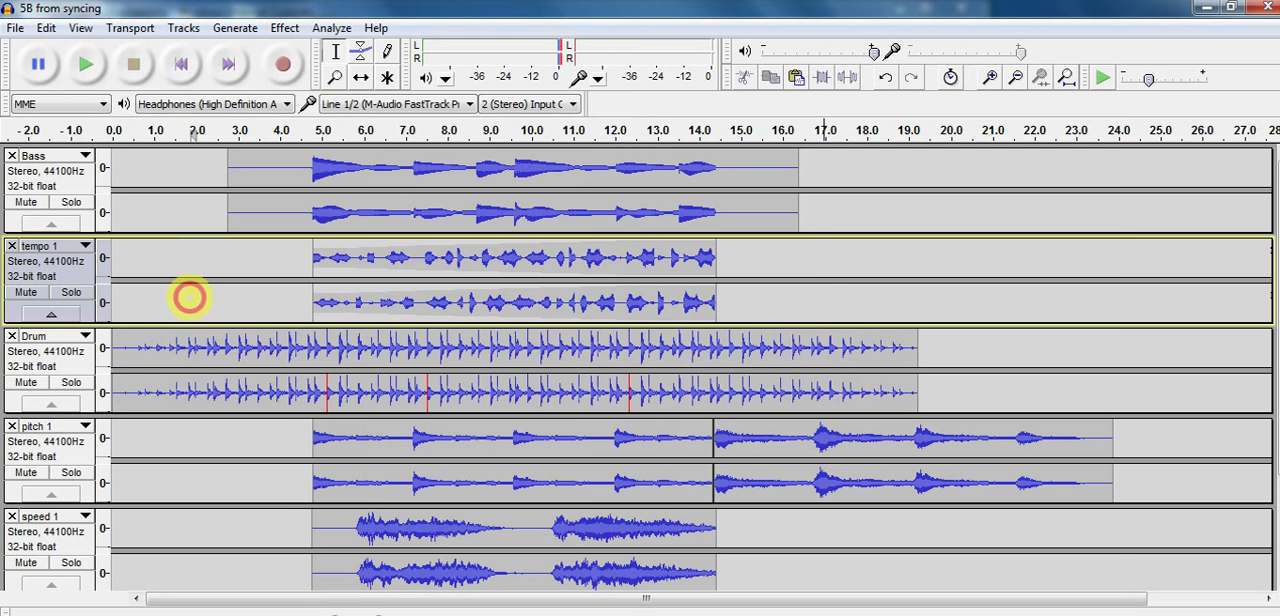
Normalize all tracks to a maximum amplitude of -1.0 dB with DC offset removal
{"action": "key", "text": "ctrl+a"}
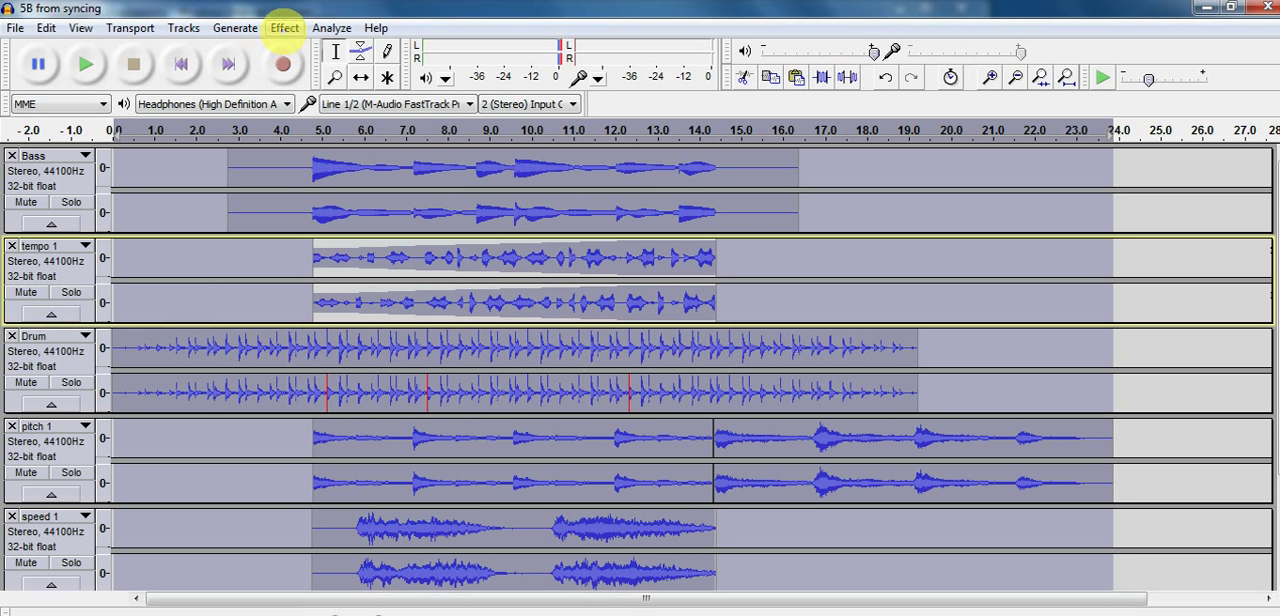
{"action": "left_click", "coordinate": [285, 28]}
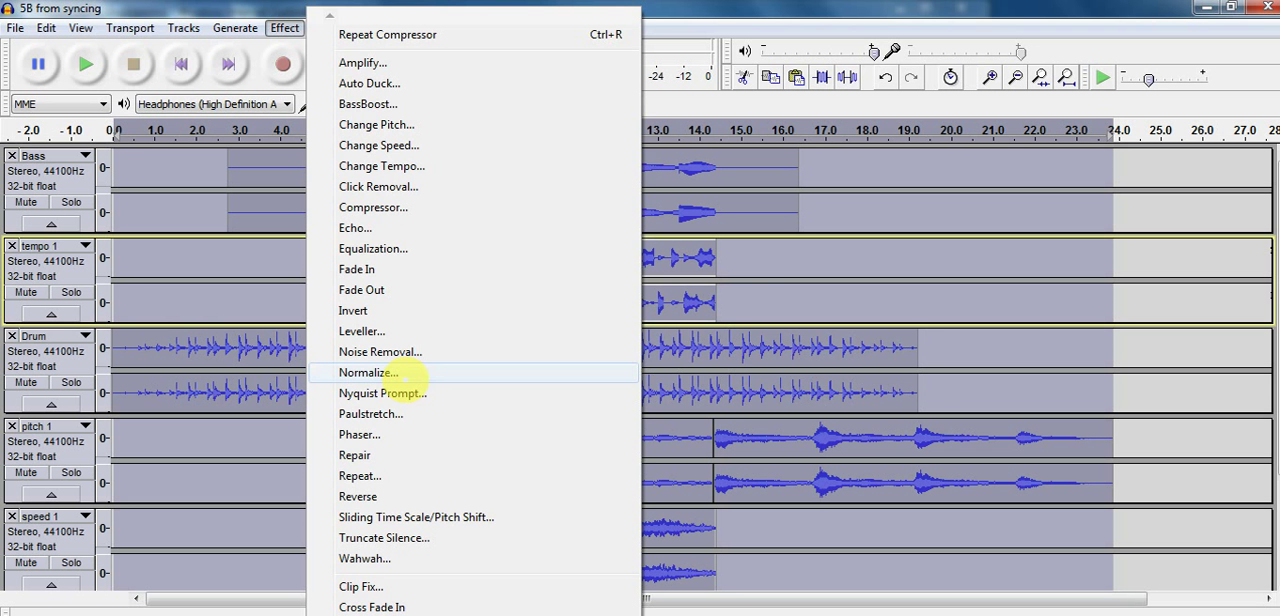
{"action": "left_click", "coordinate": [410, 375]}
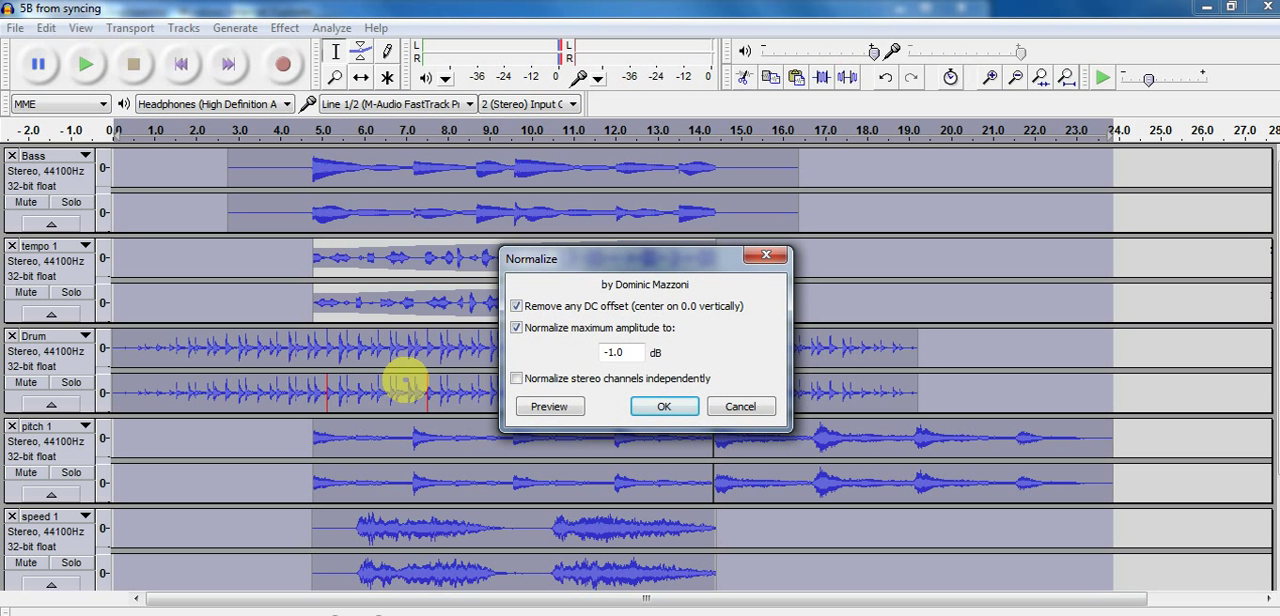
{"action": "key", "text": "Return"}
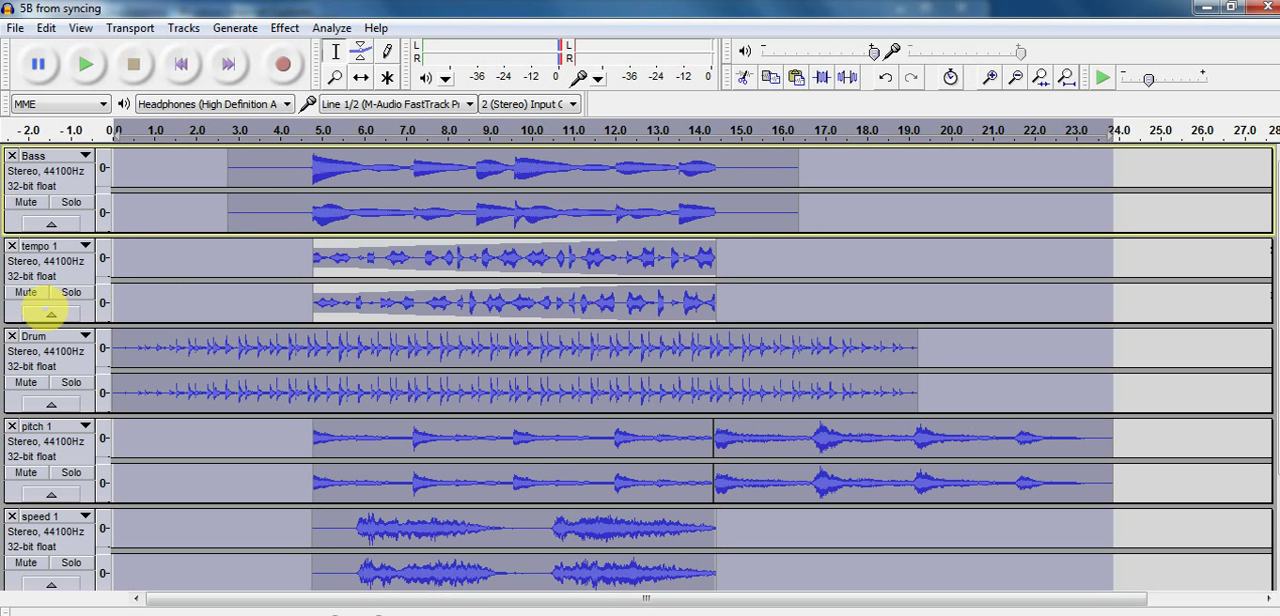
Select all tracks again, repeat Normalize at -1.0 dB with DC offset removal, and start playback of the mix
{"action": "left_click", "coordinate": [52, 278]}
{"action": "left_click", "coordinate": [80, 265]}
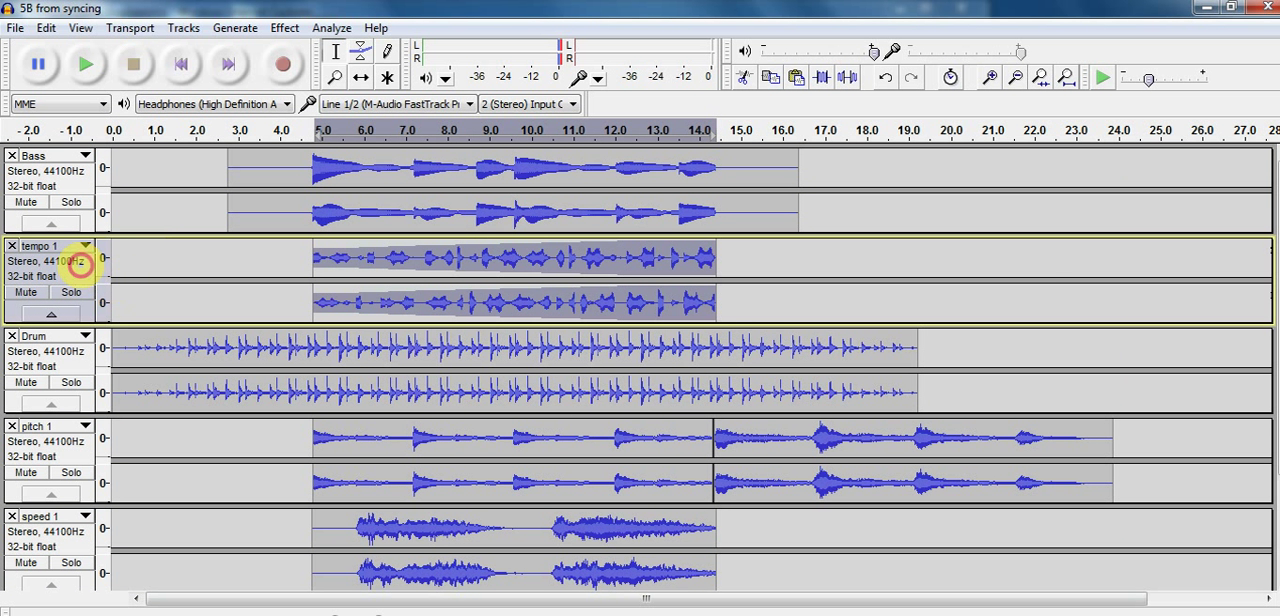
{"action": "key", "text": "ctrl+a"}
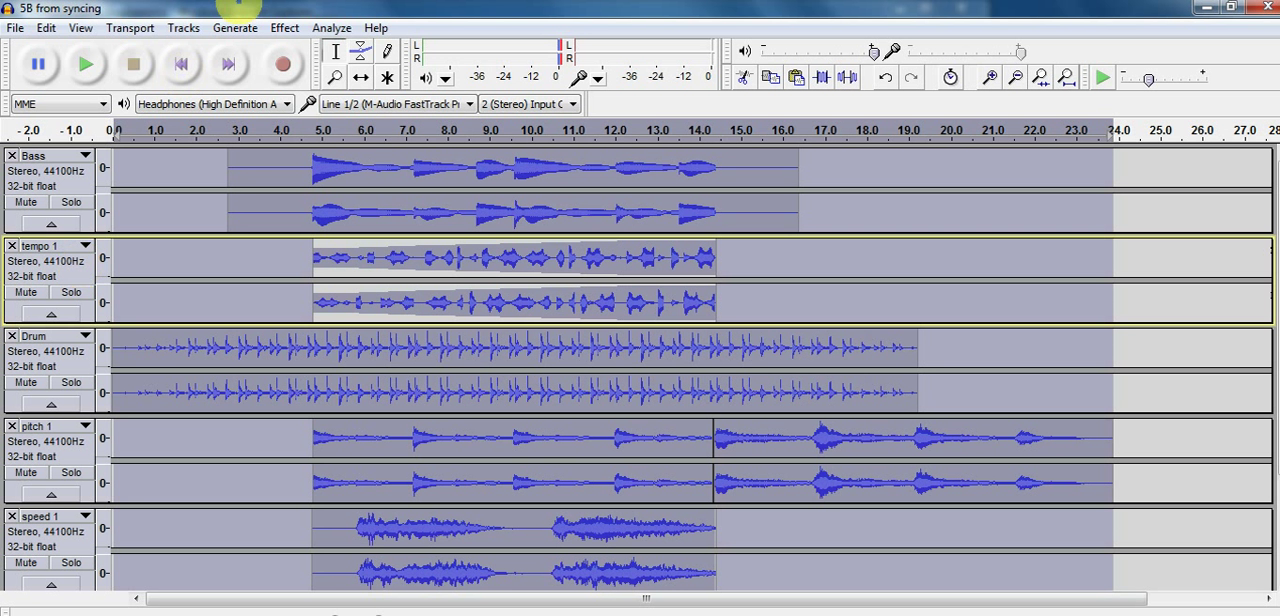
{"action": "left_click", "coordinate": [284, 28]}
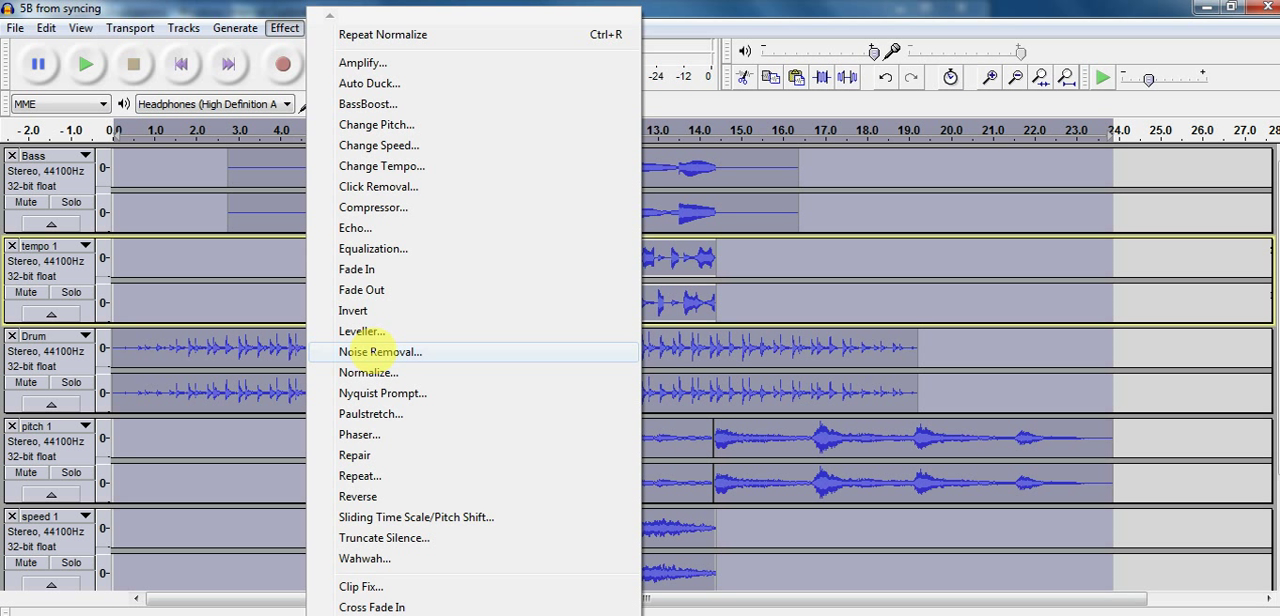
{"action": "left_click", "coordinate": [366, 372]}
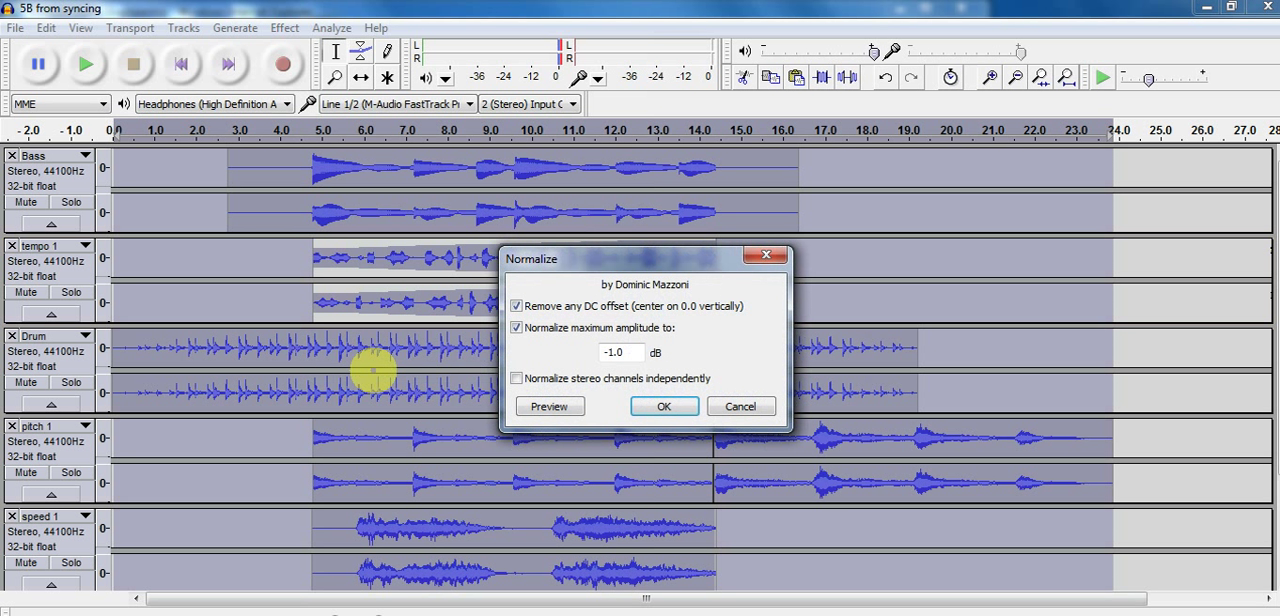
{"action": "left_click", "coordinate": [664, 405]}
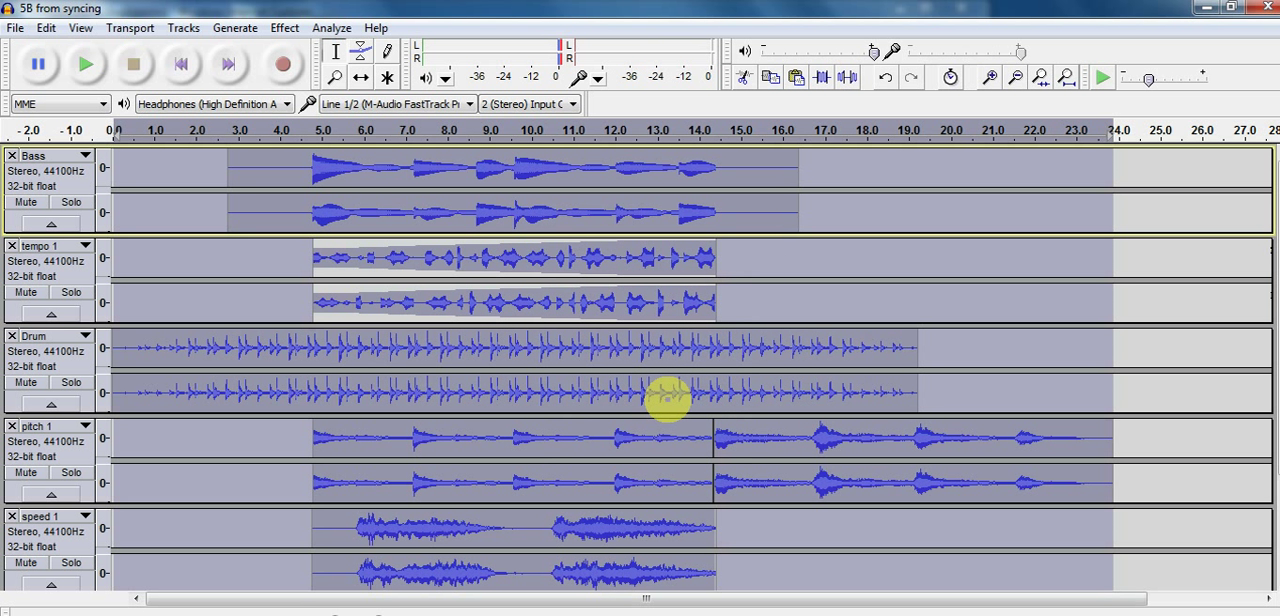
{"action": "key", "text": "space"}
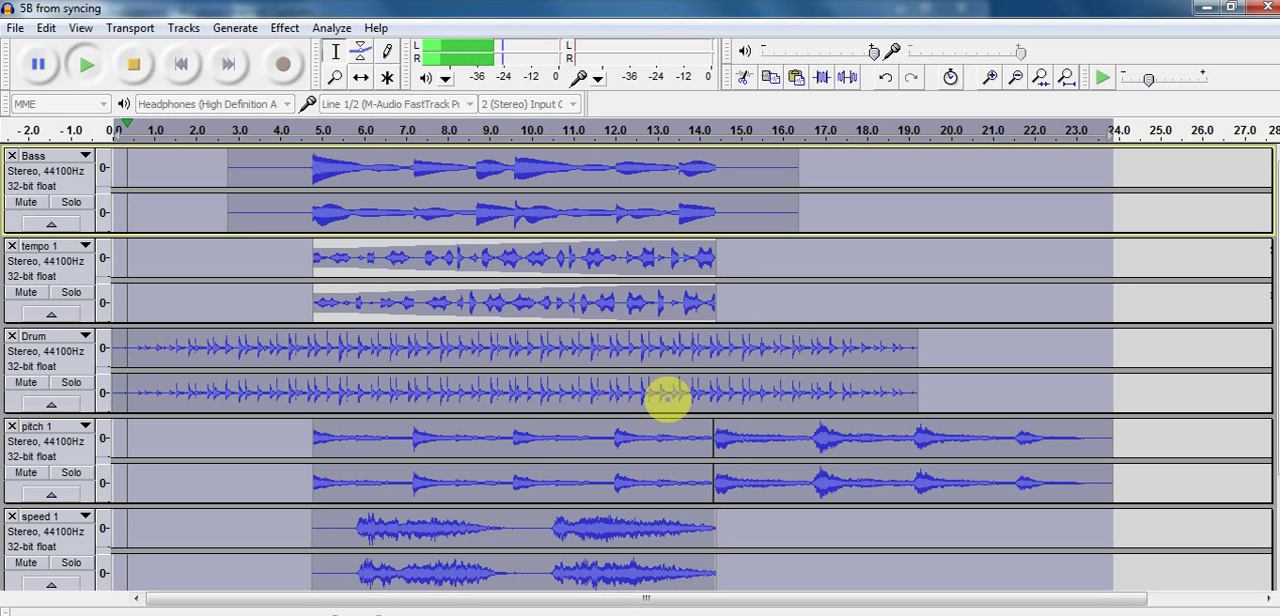